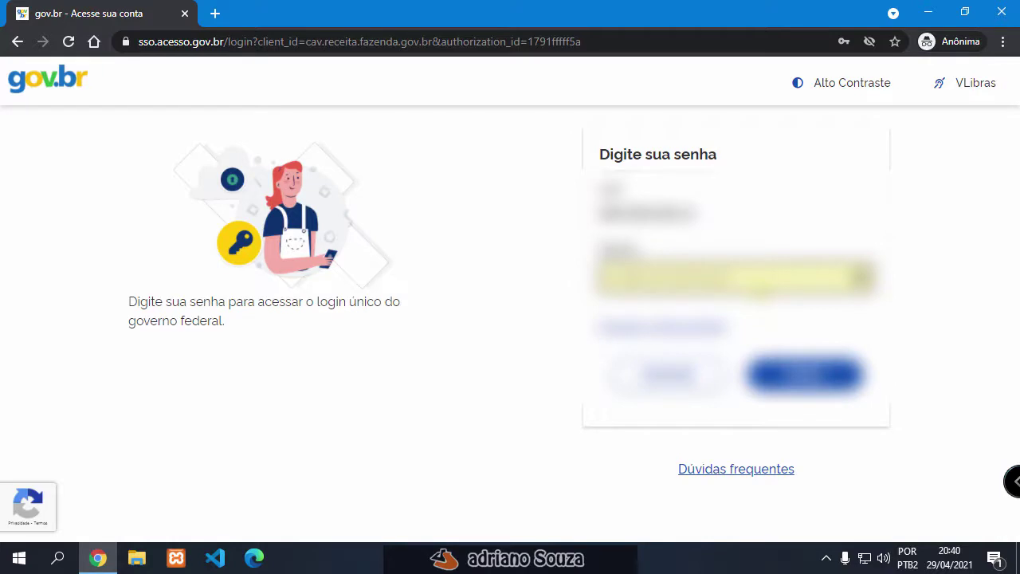
Sign in to gov.br by entering the account password and solving the traffic-light image verification
click(733, 277)
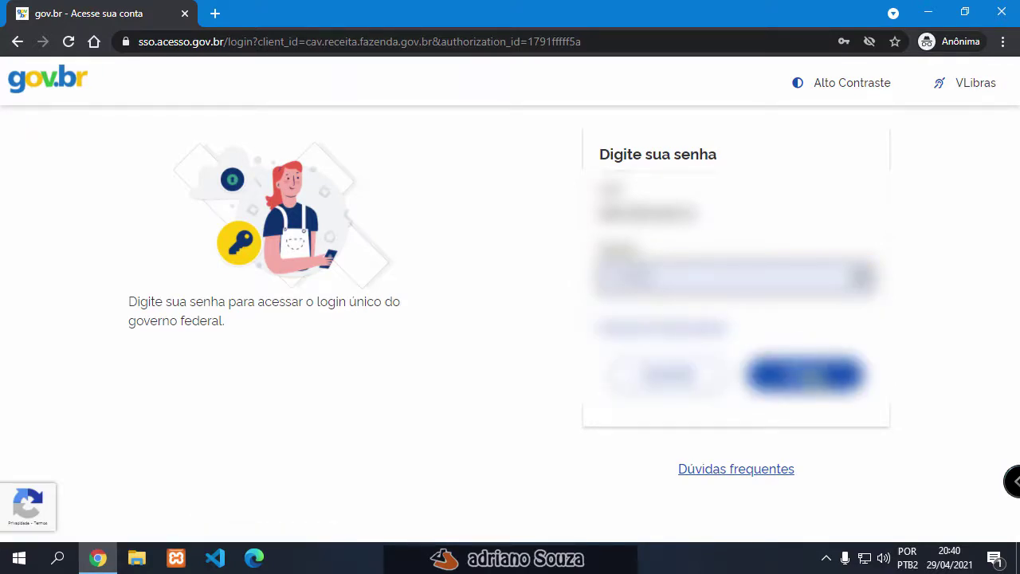
click(813, 380)
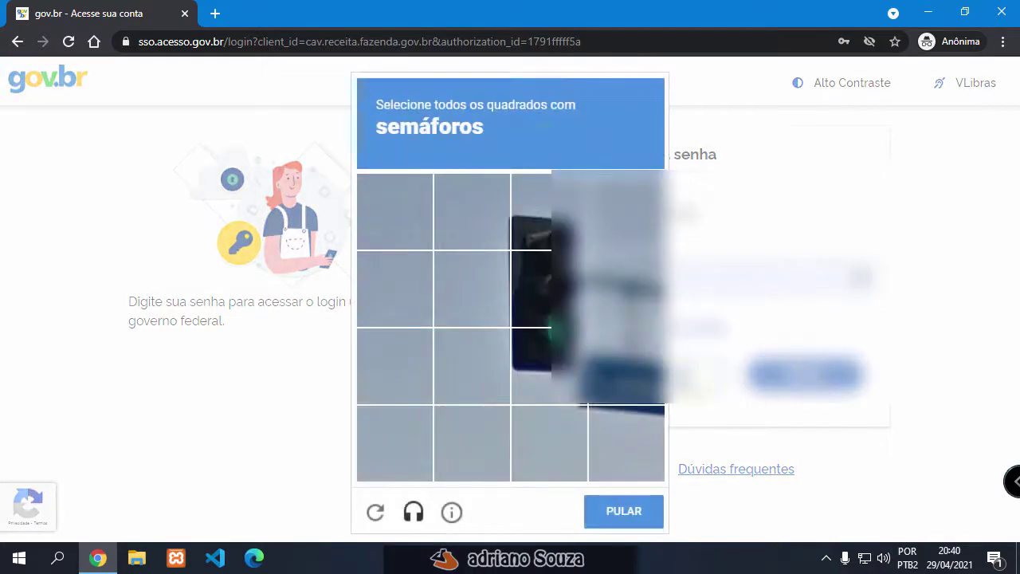
click(547, 231)
click(548, 287)
click(546, 358)
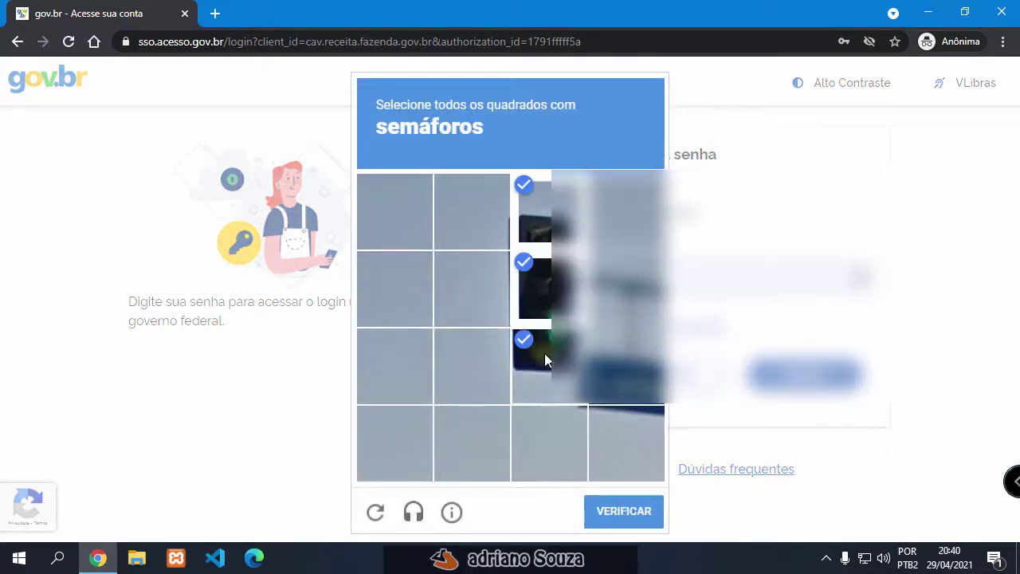
click(642, 520)
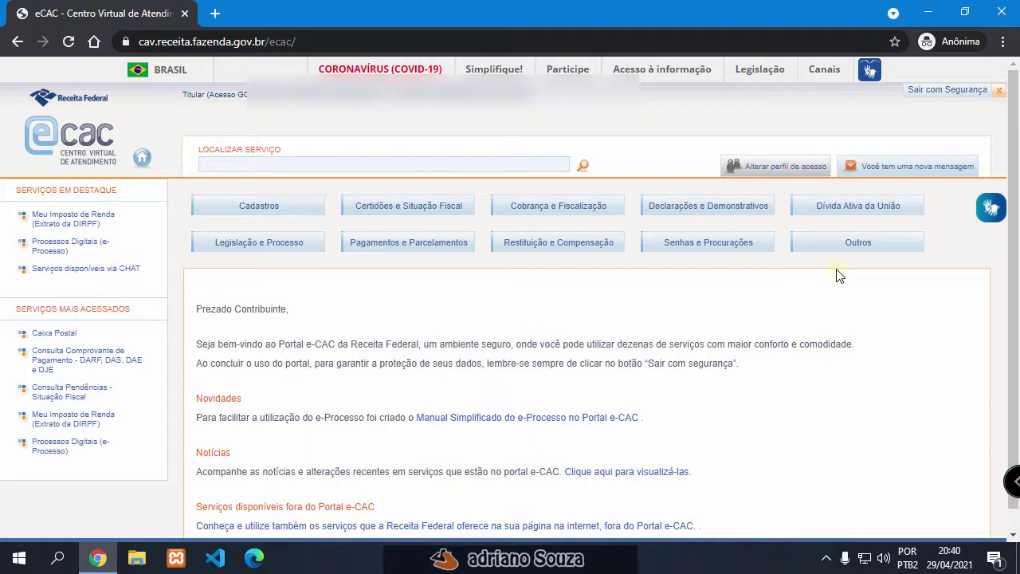
Open Meu Imposto de Renda, dismiss its introductory help, and access Carnê-Leão for 2021
key(ctrl+plus)
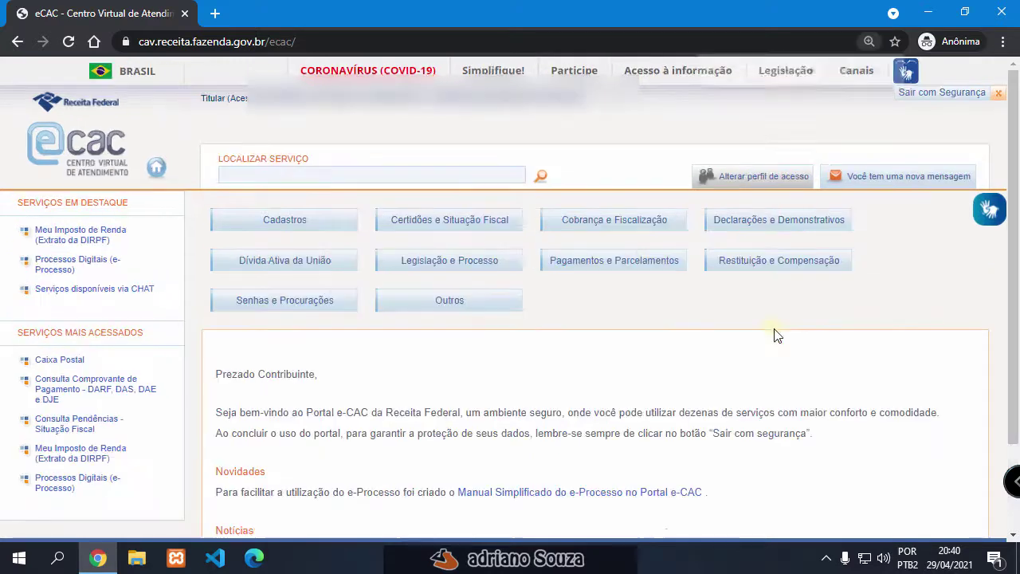
click(60, 239)
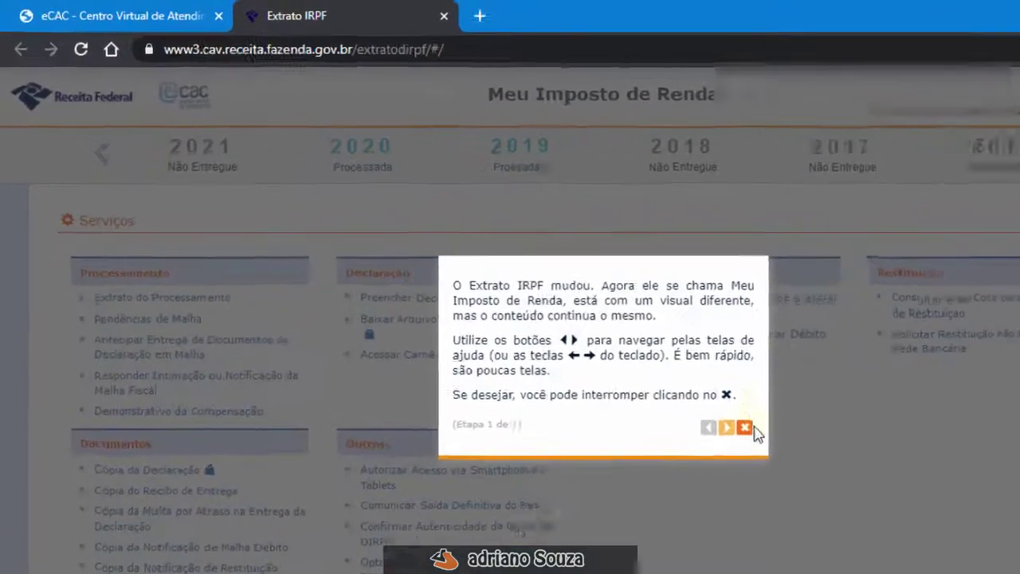
click(629, 360)
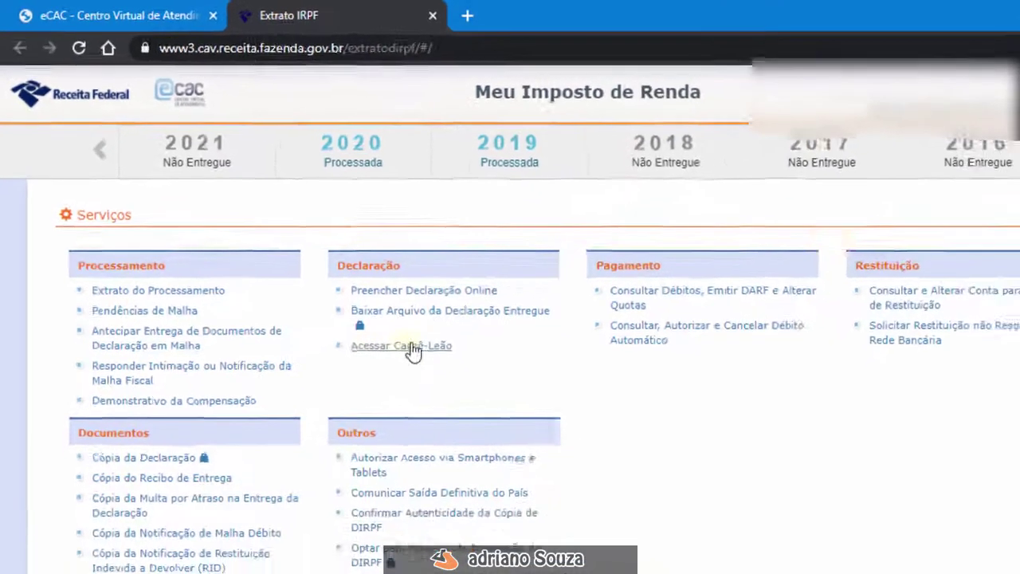
click(527, 437)
click(362, 302)
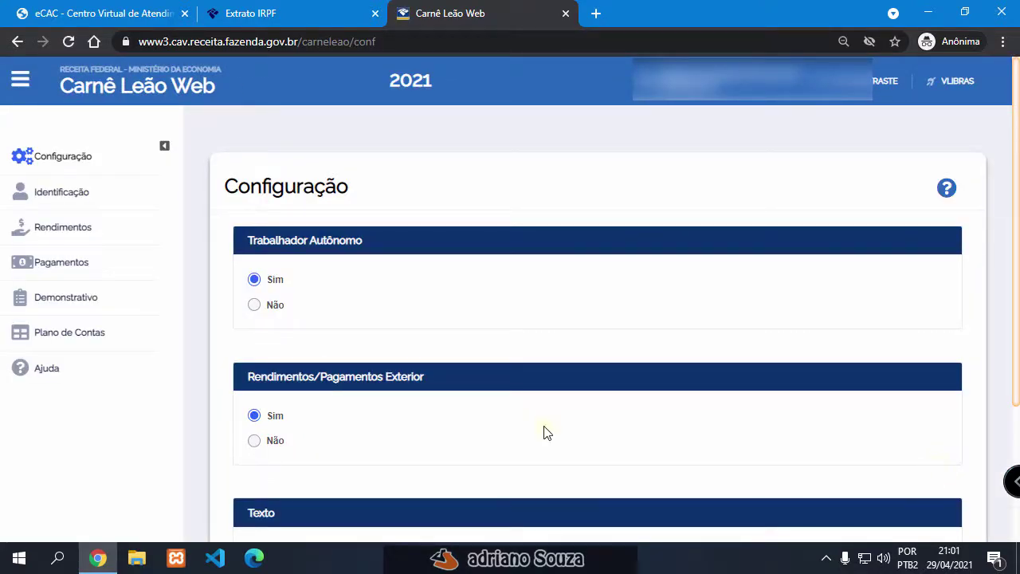
Save the configuration with Trabalhador Autônomo and Rendimentos/Pagamentos Exterior set to Sim and Texto set to Curto
scroll(574, 311, down, 1)
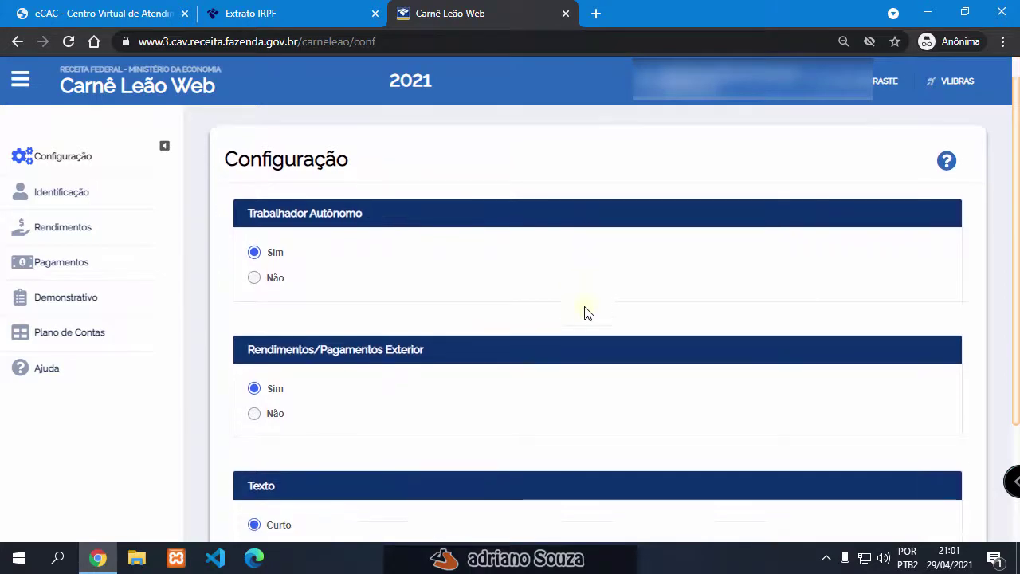
scroll(587, 312, up, 1)
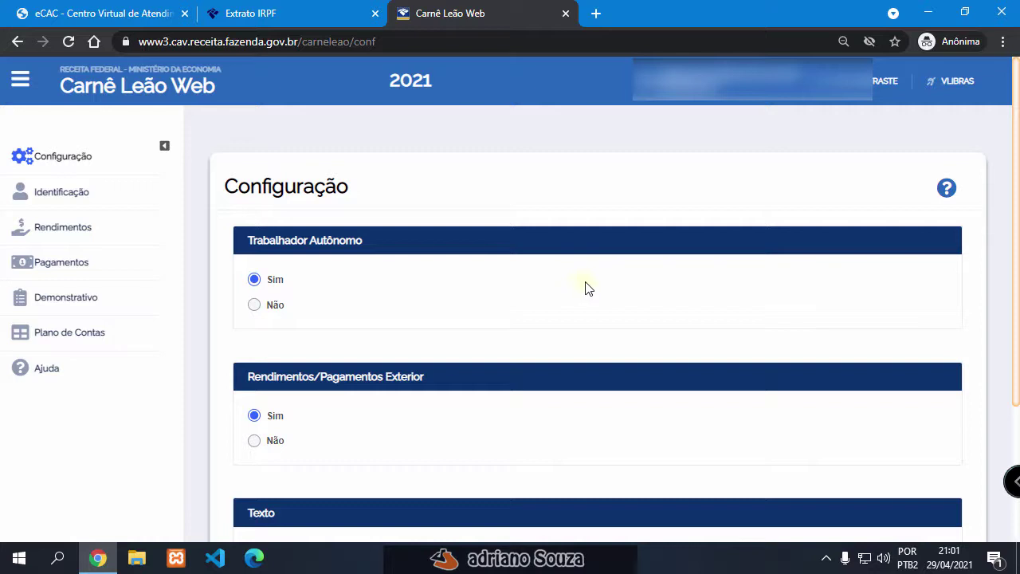
scroll(283, 195, down, 1)
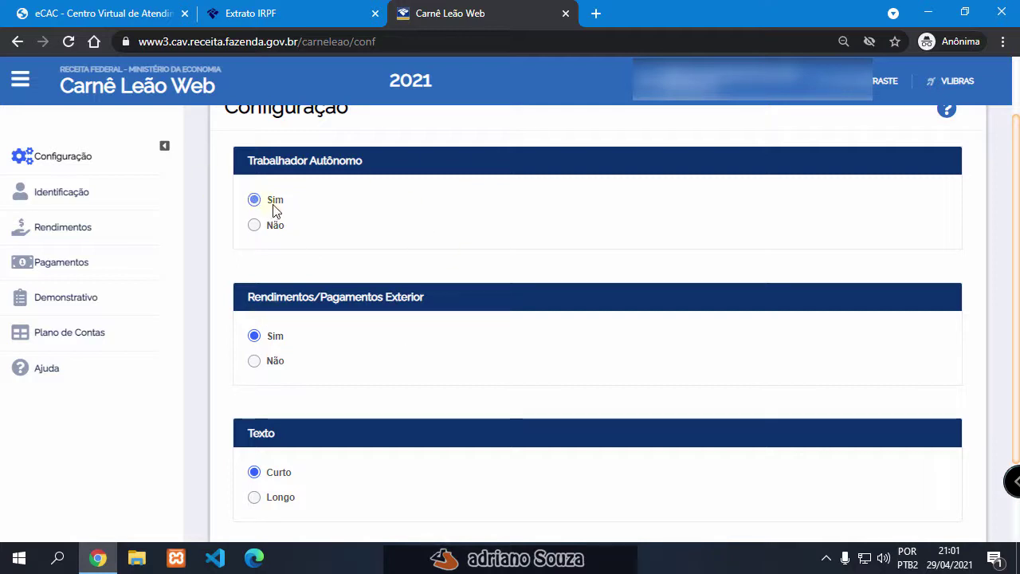
scroll(533, 289, down, 1)
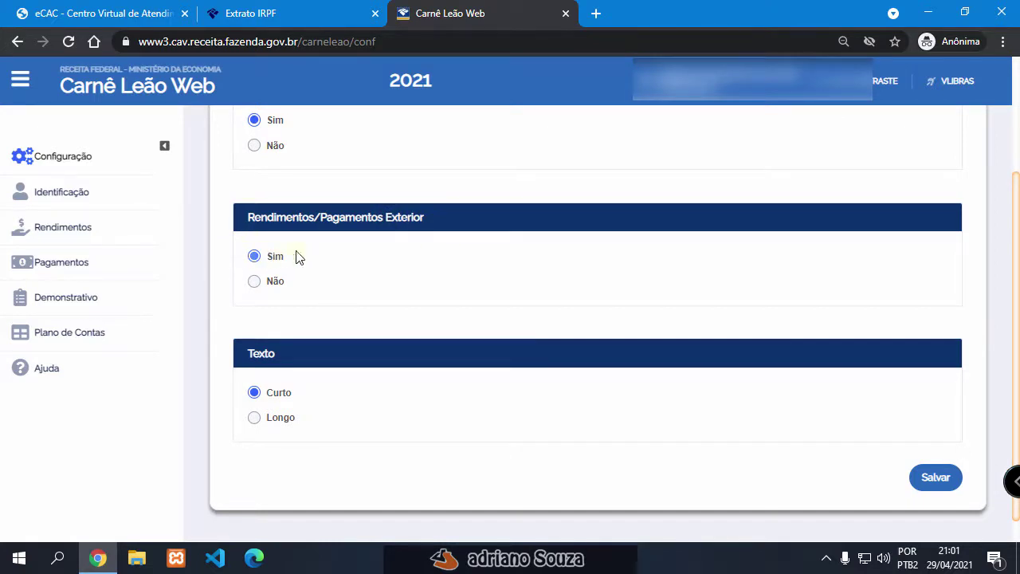
scroll(490, 263, down, 1)
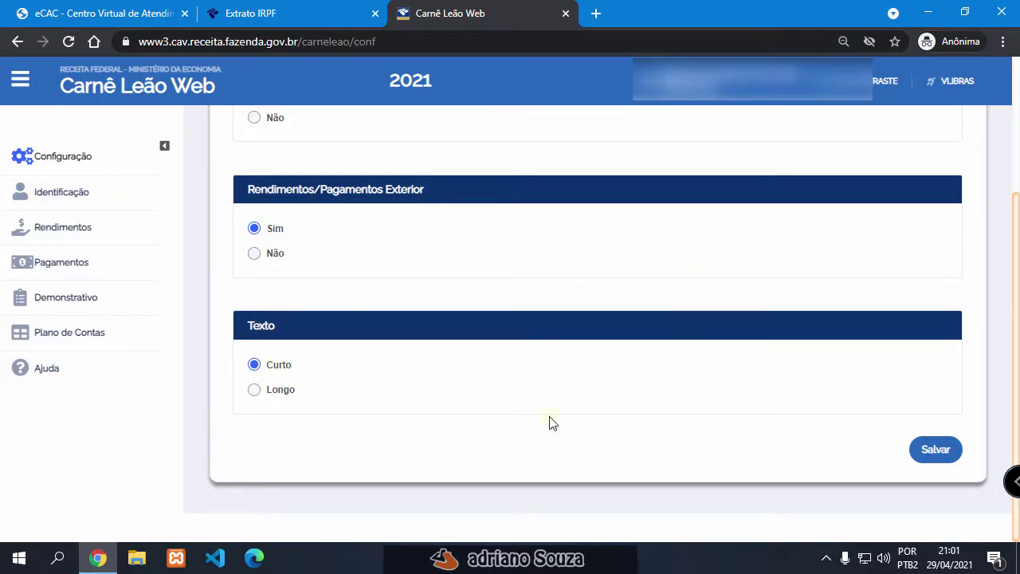
click(935, 451)
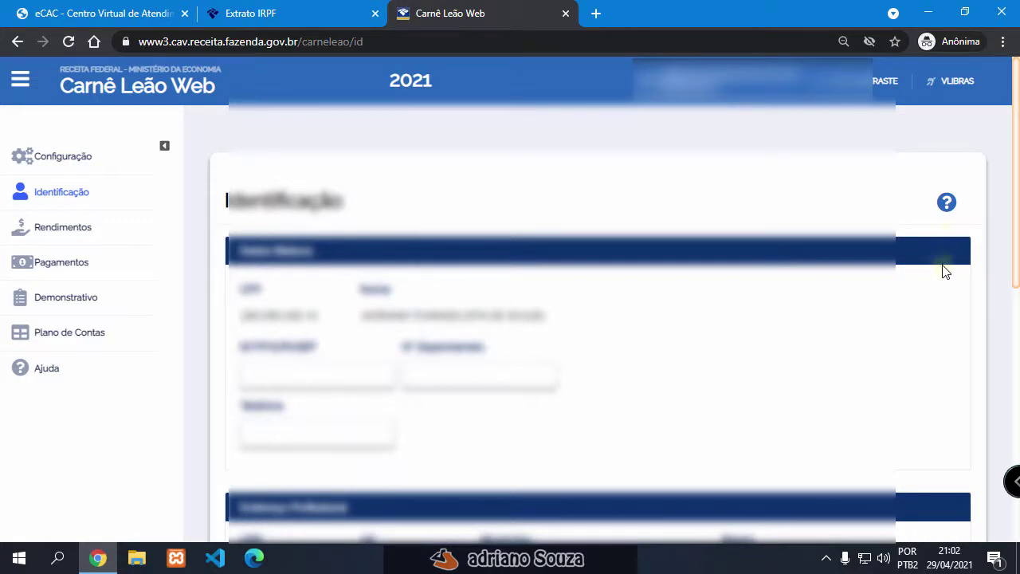
Delete the existing occupation from the Identificação page and confirm its removal
scroll(942, 275, down, 2)
scroll(942, 279, down, 5)
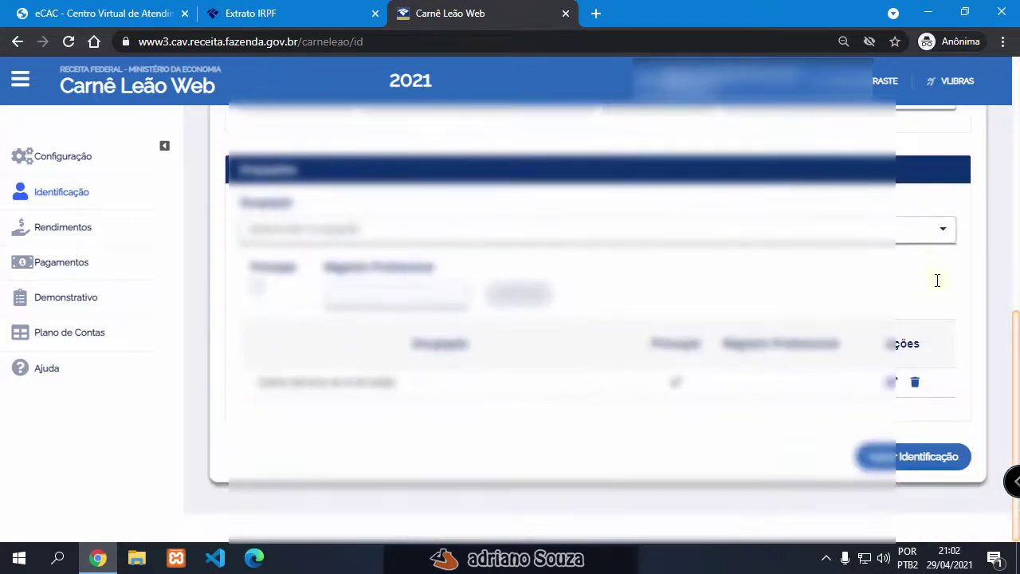
click(917, 383)
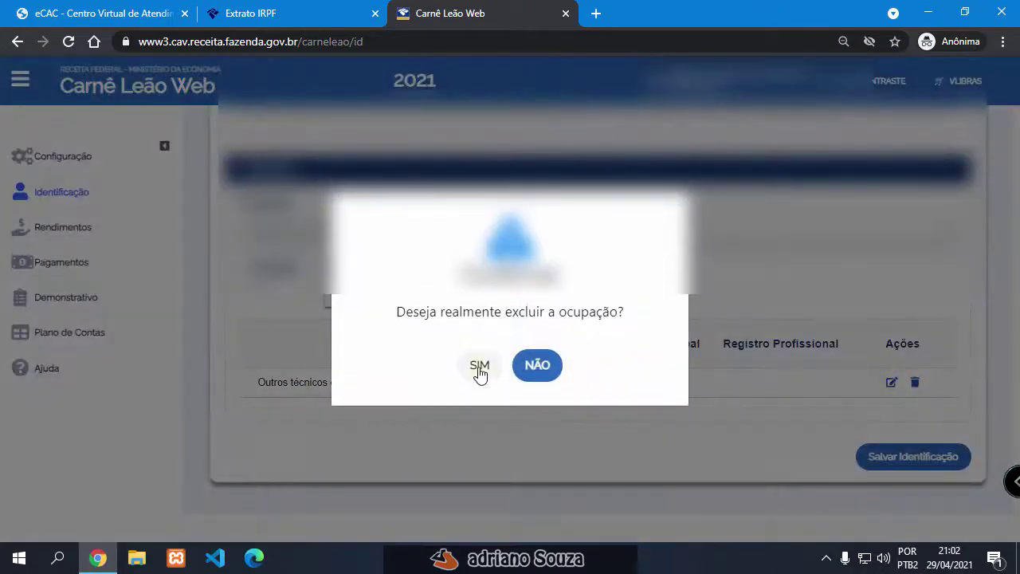
click(481, 366)
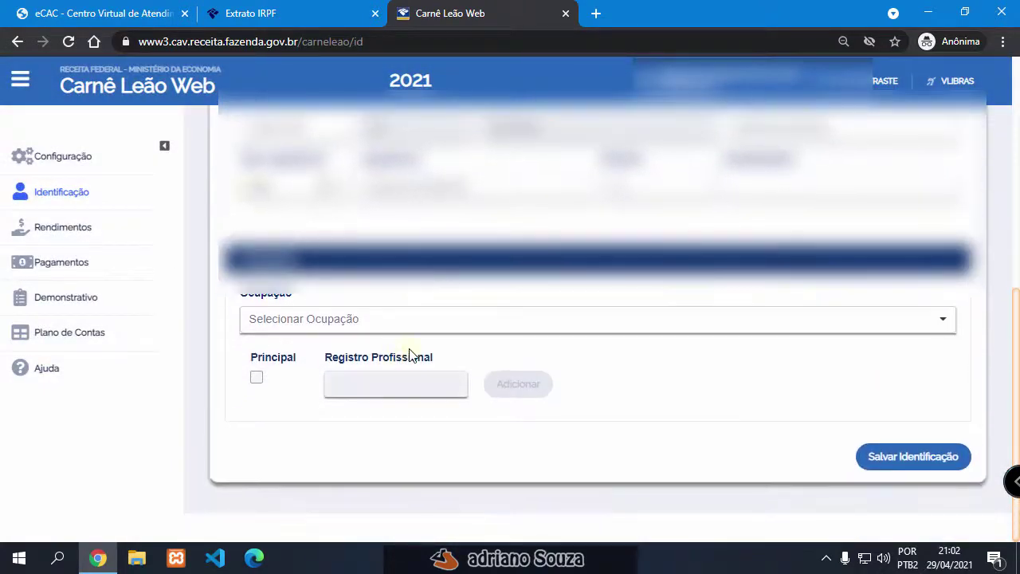
click(336, 325)
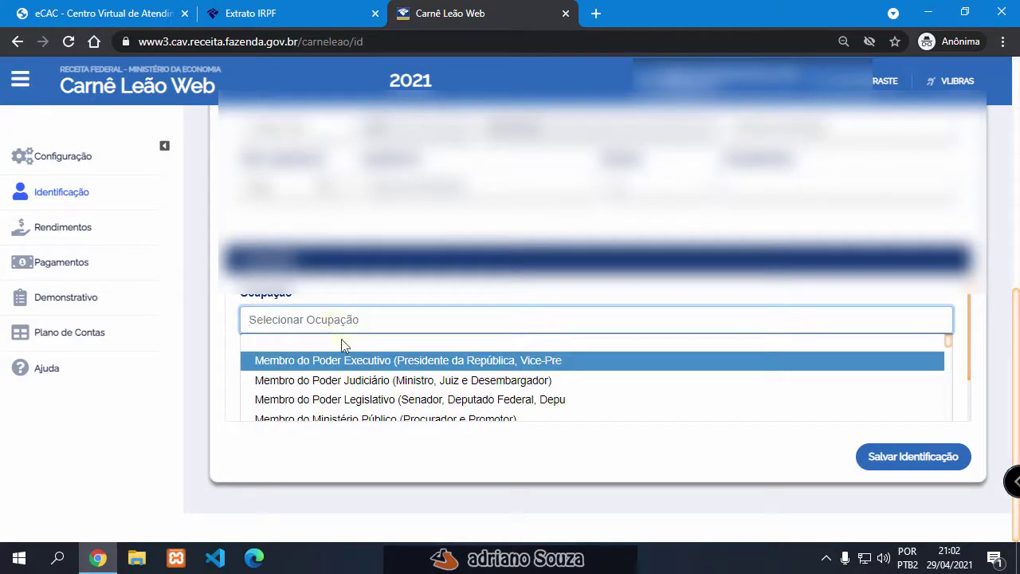
scroll(416, 372, down, 1)
scroll(416, 373, down, 6)
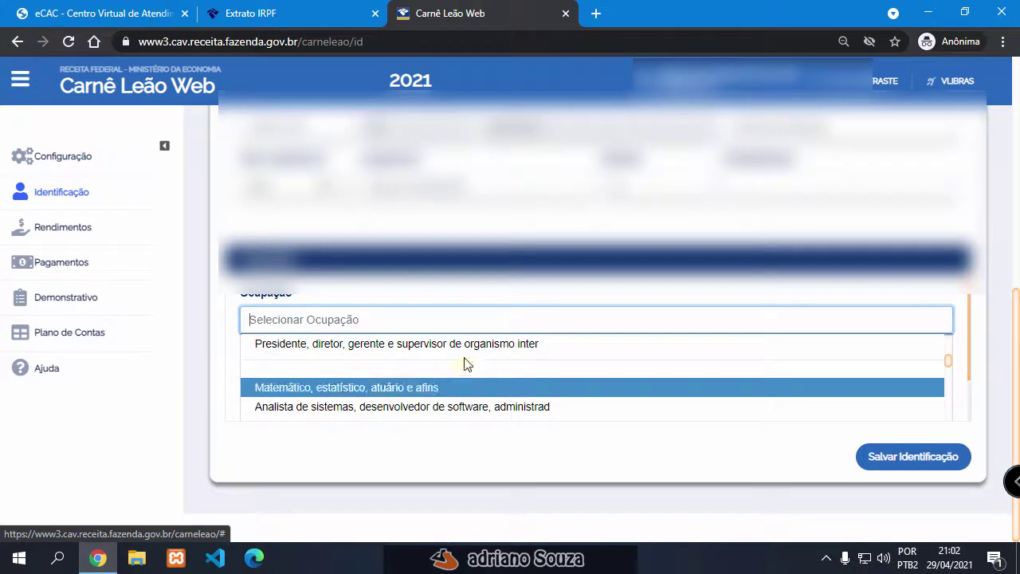
scroll(483, 385, up, 1)
click(326, 294)
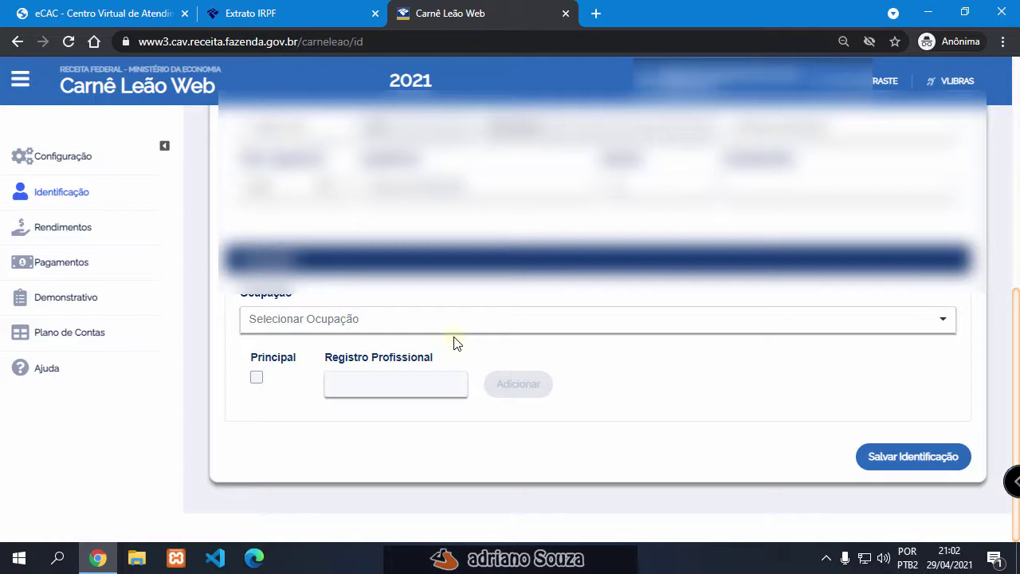
Find and add "Instrutor e professor de escolas livres" as the principal occupation, then save the identification
click(459, 335)
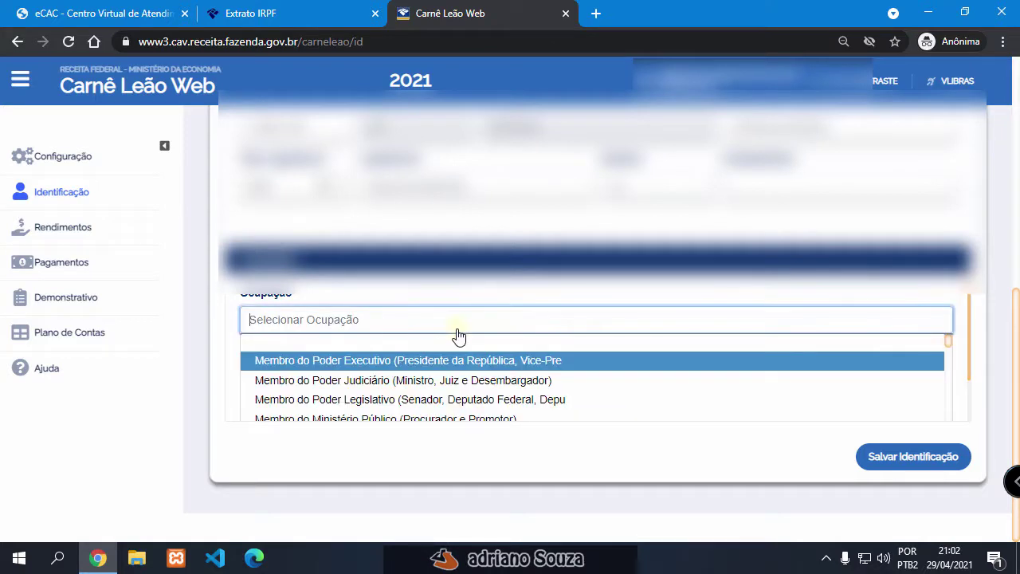
text(inst)
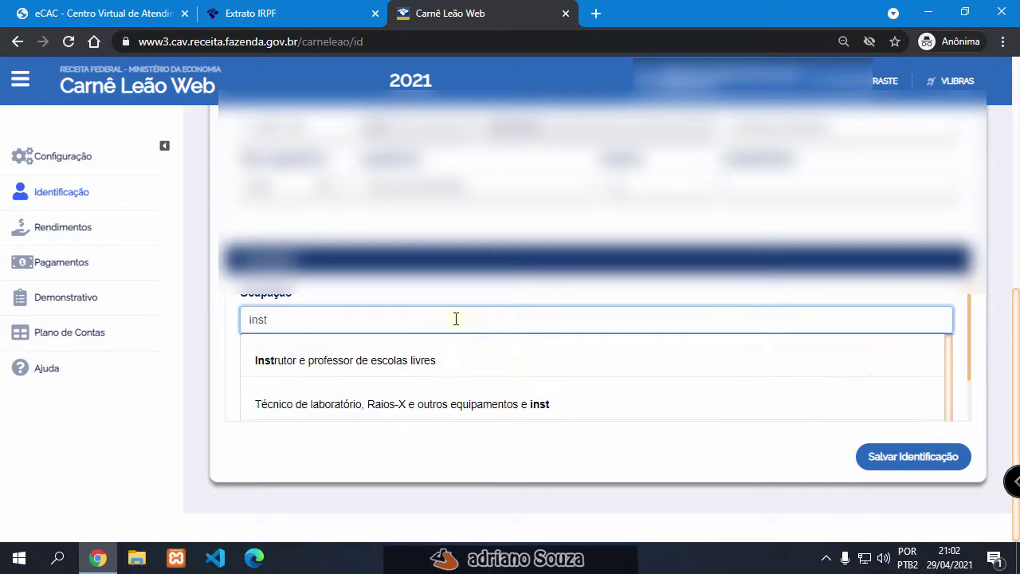
click(396, 368)
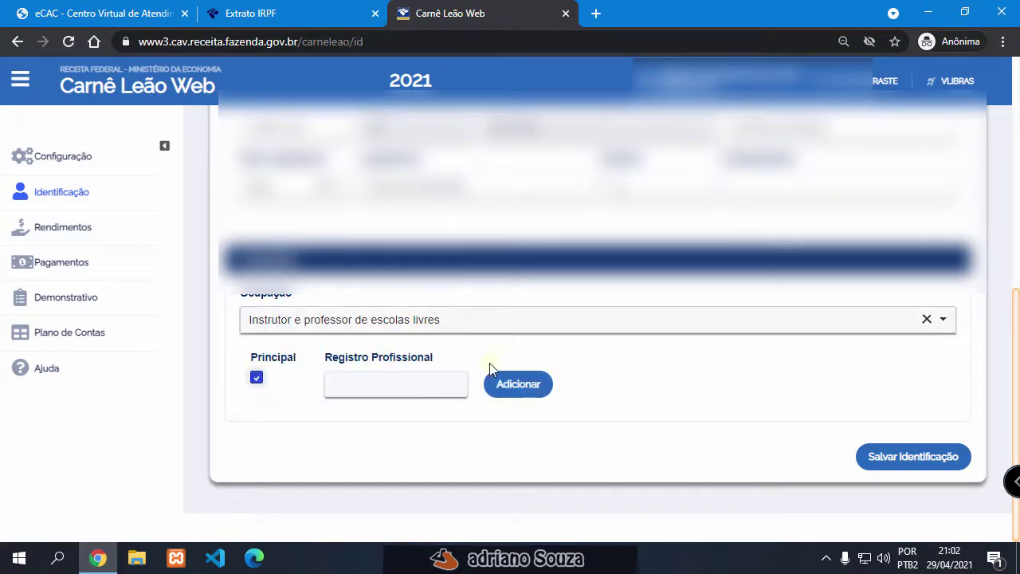
click(519, 390)
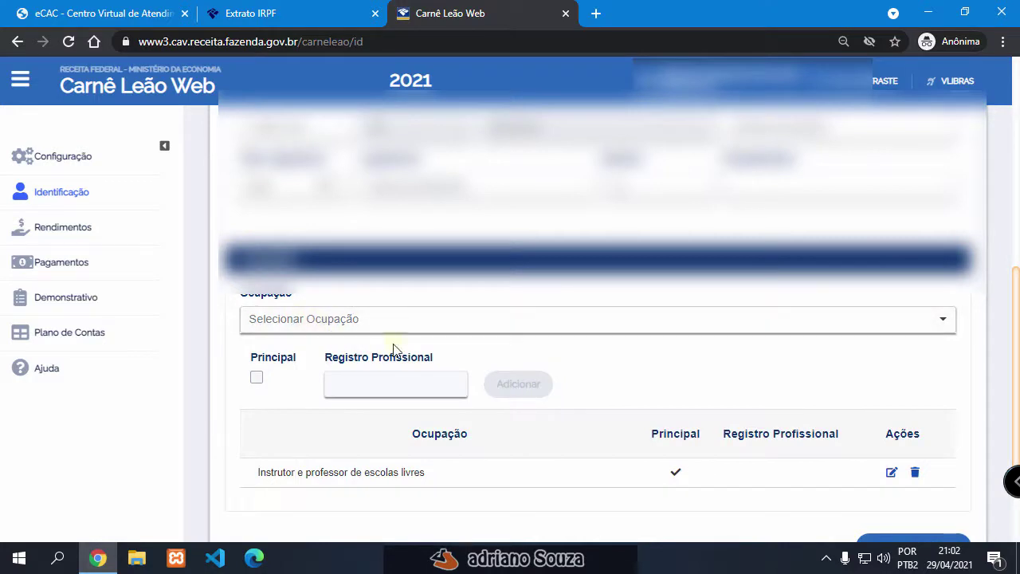
scroll(533, 378, down, 1)
scroll(533, 377, up, 1)
scroll(342, 355, down, 1)
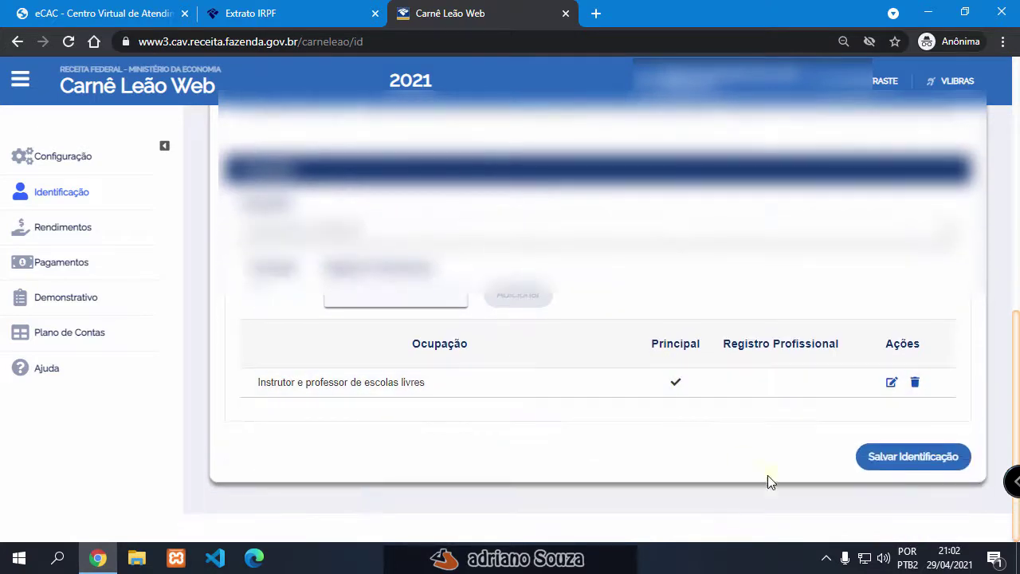
click(893, 458)
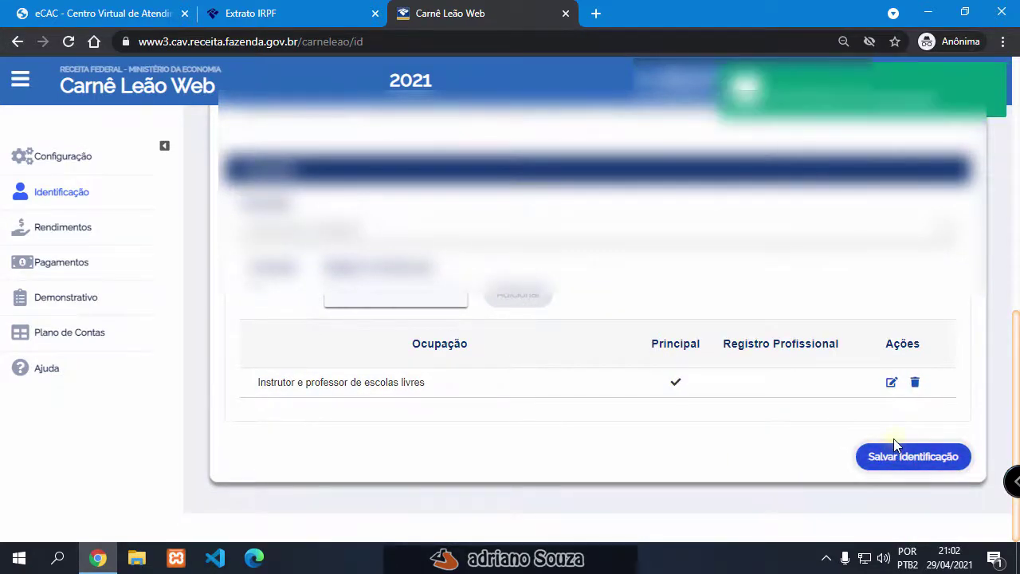
Examine the income, deduction and tax calculation rows for each month in the annual Demonstrativo
click(66, 297)
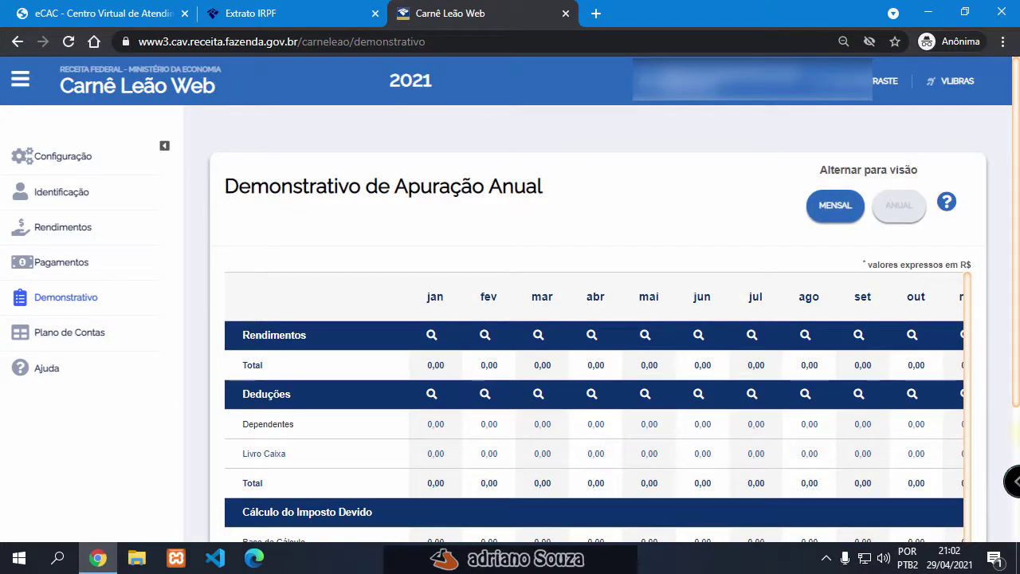
scroll(1014, 435, down, 1)
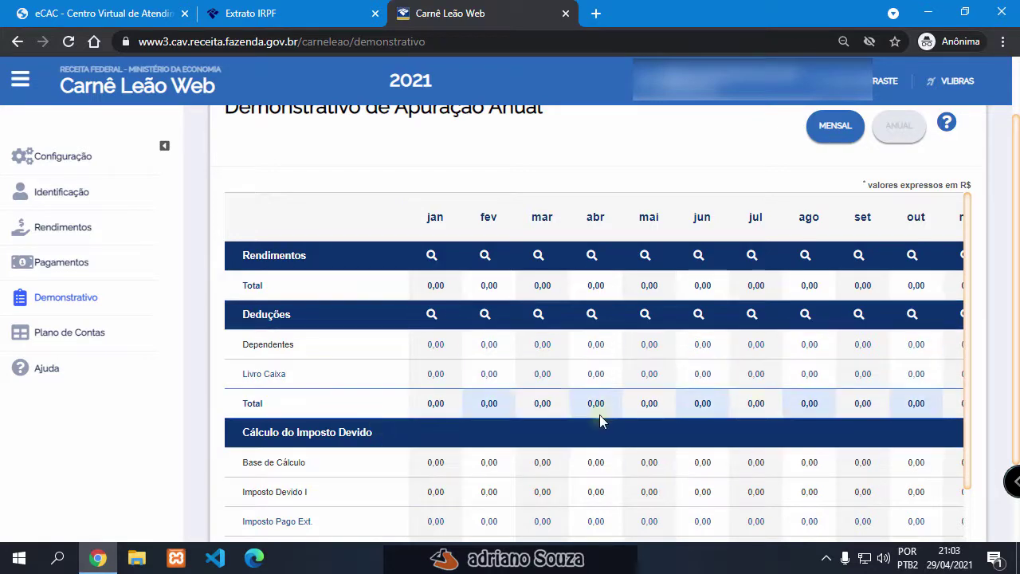
key(ctrl+minus)
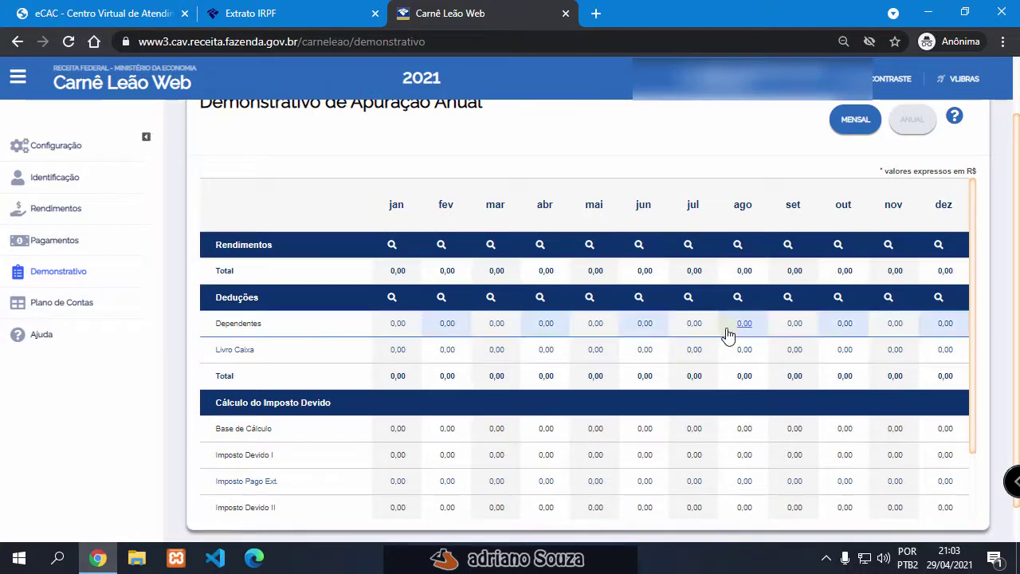
key(ctrl+plus)
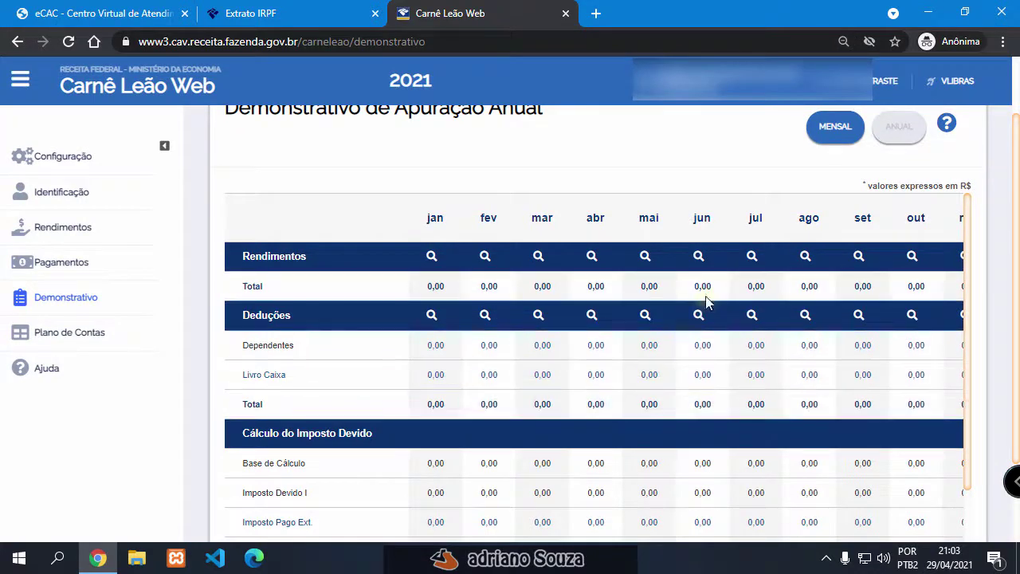
scroll(508, 336, down, 1)
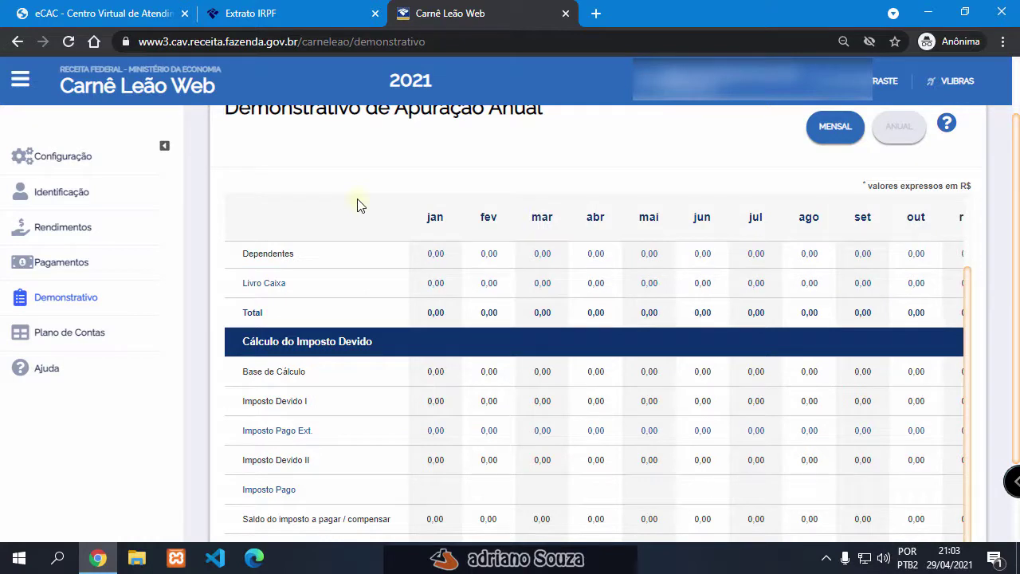
Start a new income entry from the Rendimentos page and review its occupation, nature and posting date fields
click(63, 229)
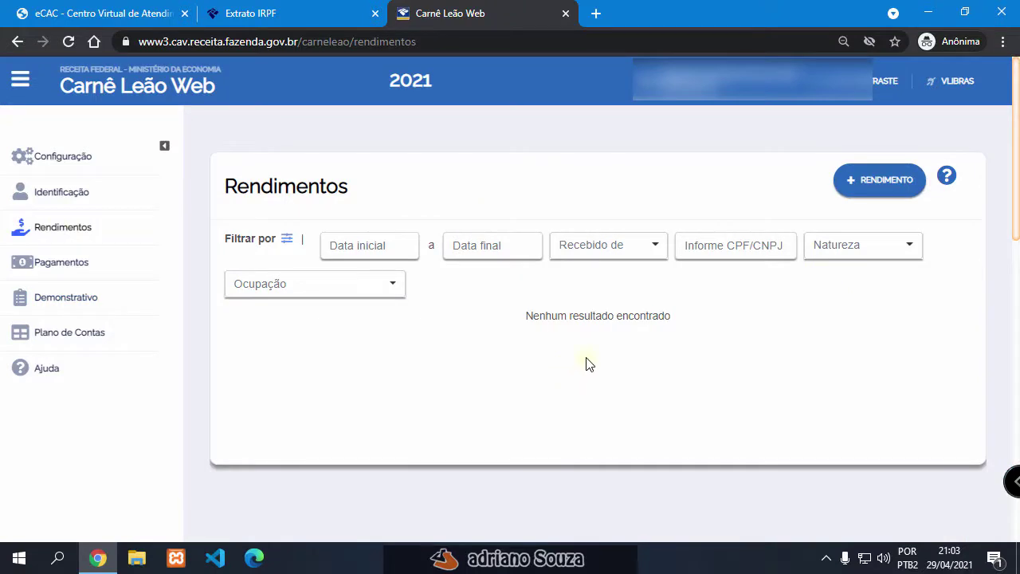
click(893, 187)
scroll(909, 335, down, 1)
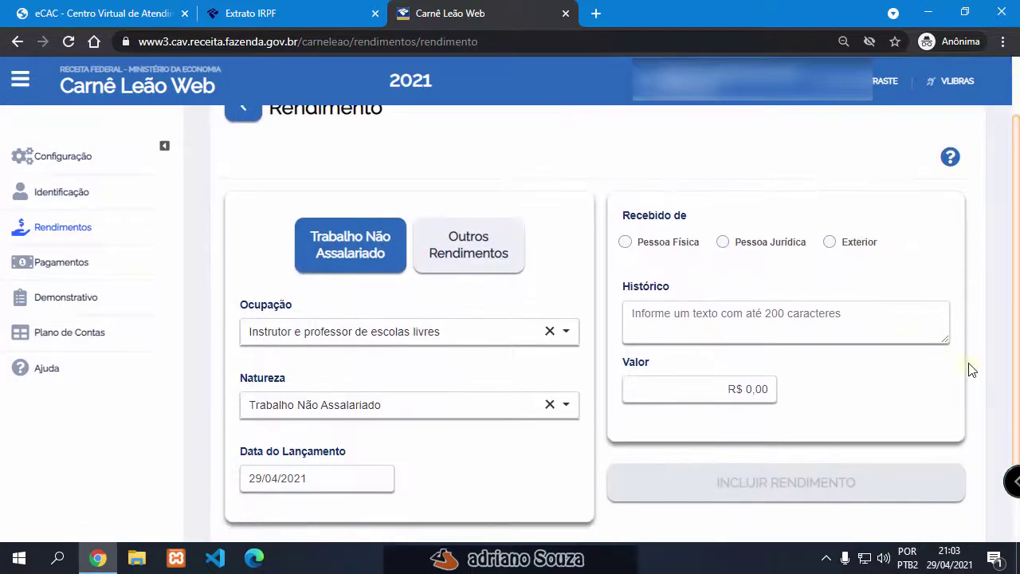
scroll(972, 370, up, 1)
scroll(969, 369, down, 1)
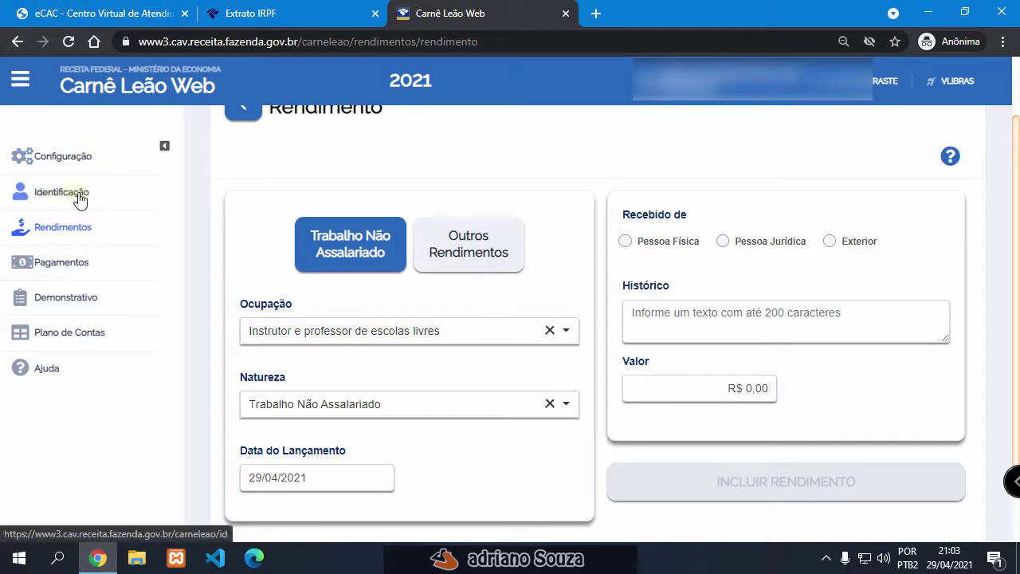
scroll(458, 307, down, 1)
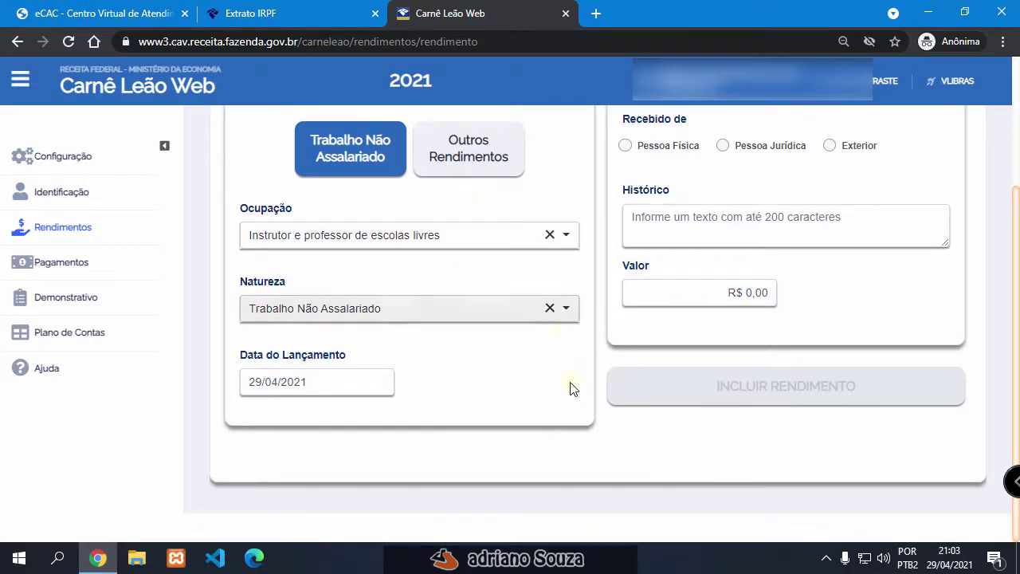
scroll(337, 461, up, 1)
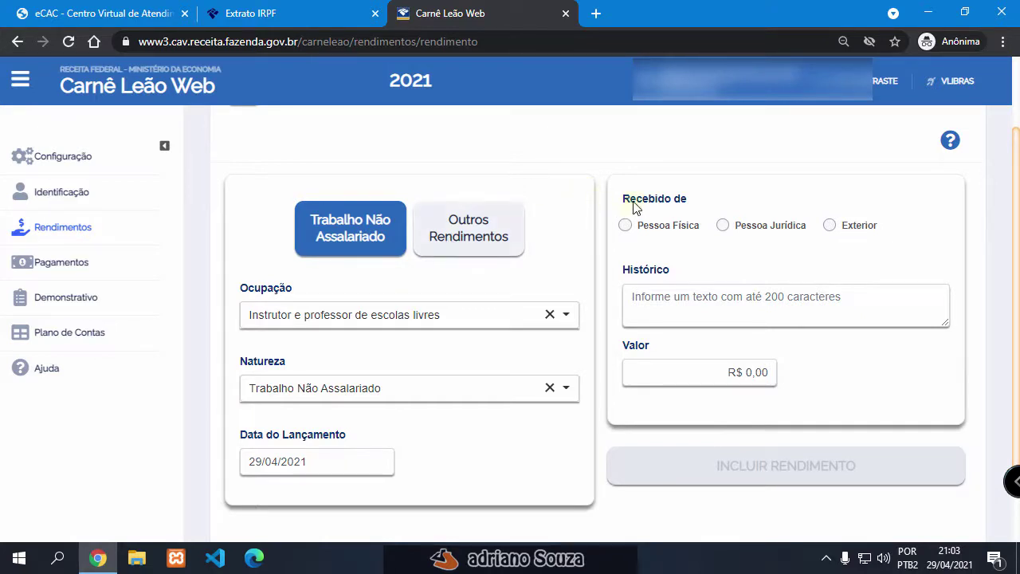
Compare the payer fields that the income form asks for with Pessoa Física and with Pessoa Jurídica
click(627, 226)
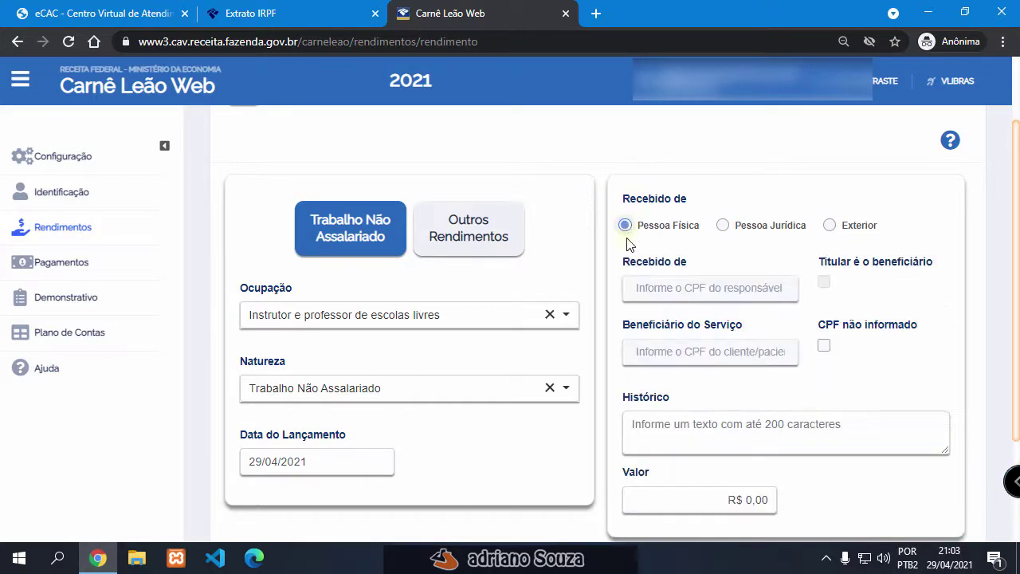
scroll(872, 455, down, 2)
scroll(872, 454, up, 2)
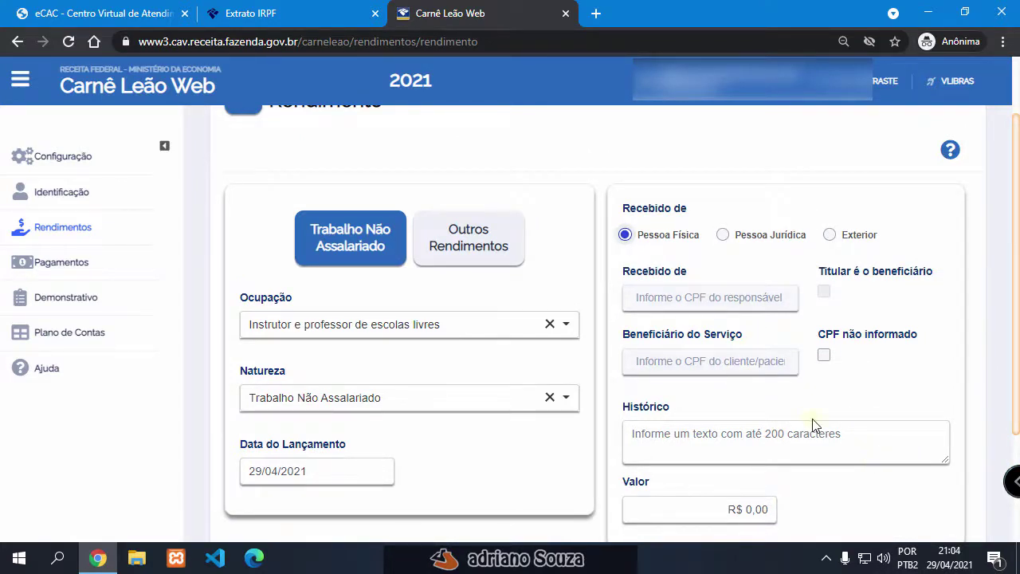
click(723, 235)
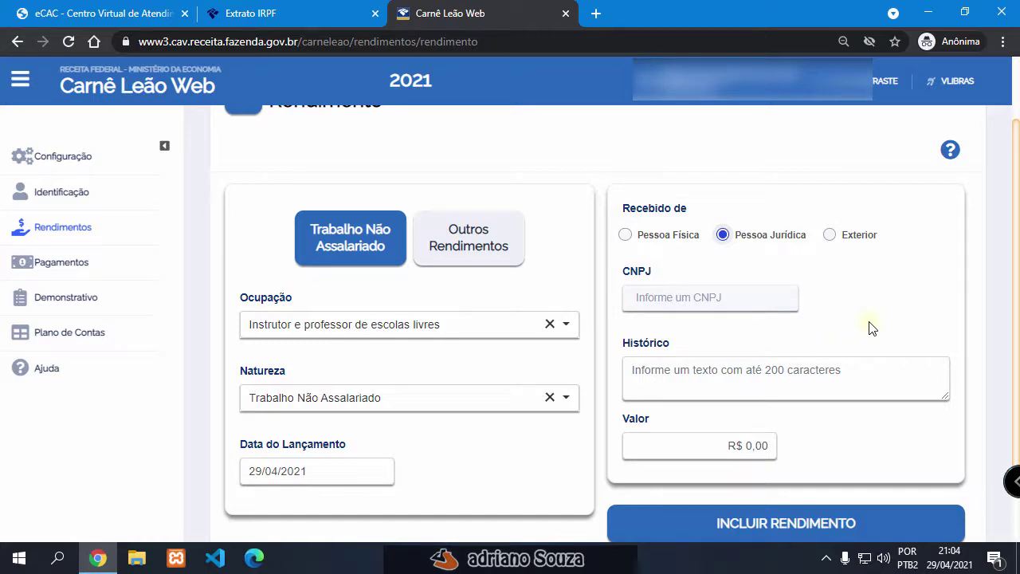
Set the income's source to Exterior and enter the Histórico "Recebimento do Google por veiculação de anúncios em meu canal no Youtube. Link do canal:"
click(830, 235)
click(739, 325)
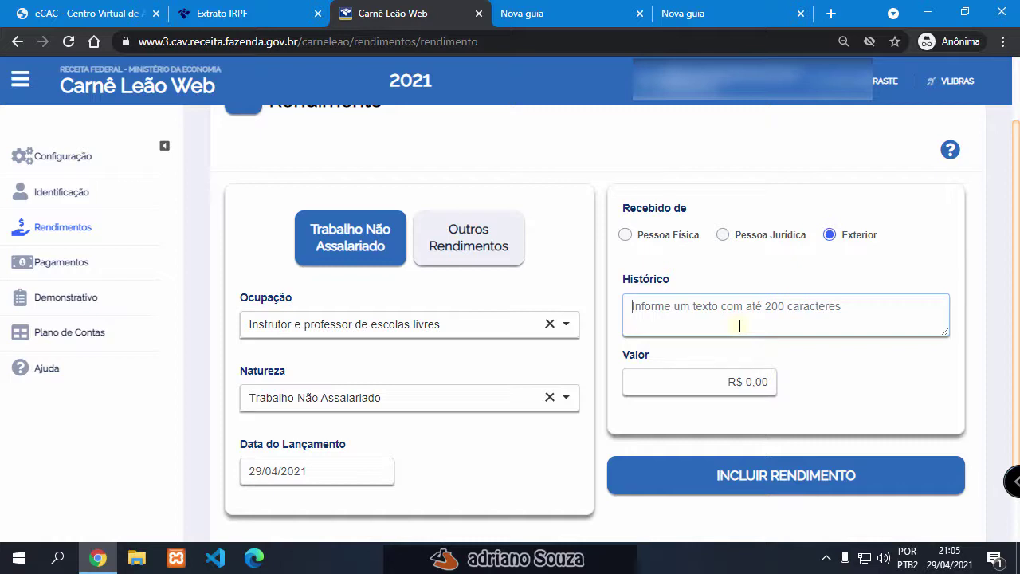
key(ctrl+v)
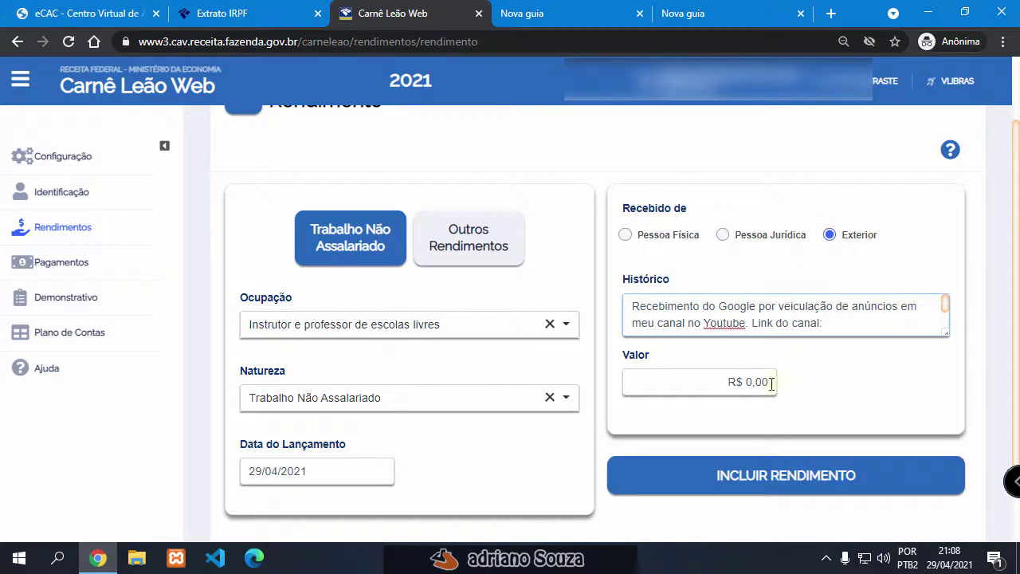
Include the income with a Valor of R$ 1.200,00 and Data do Lançamento 20/04/2021, and return to the income list
click(751, 383)
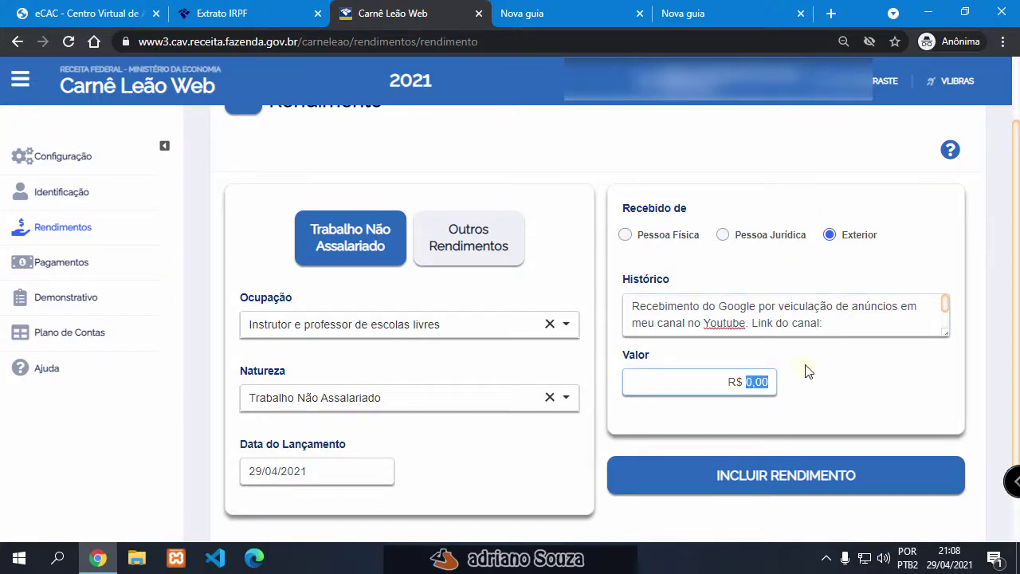
text(120000)
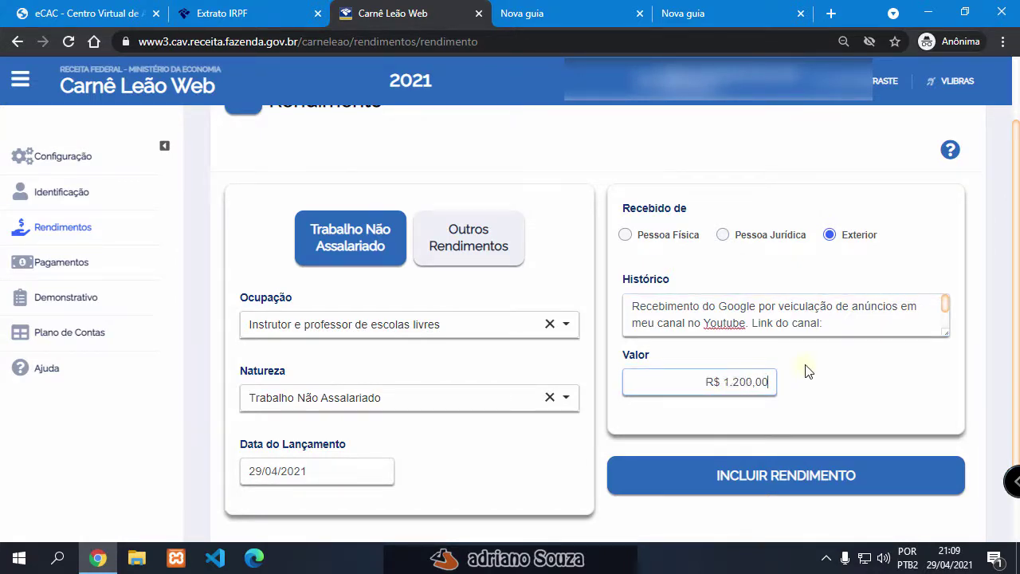
scroll(844, 395, down, 2)
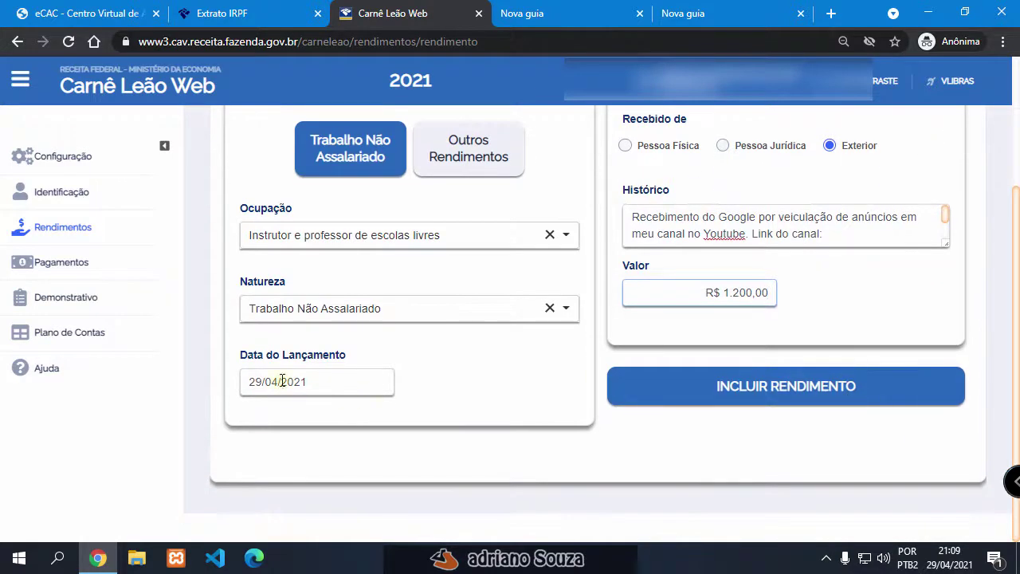
click(266, 381)
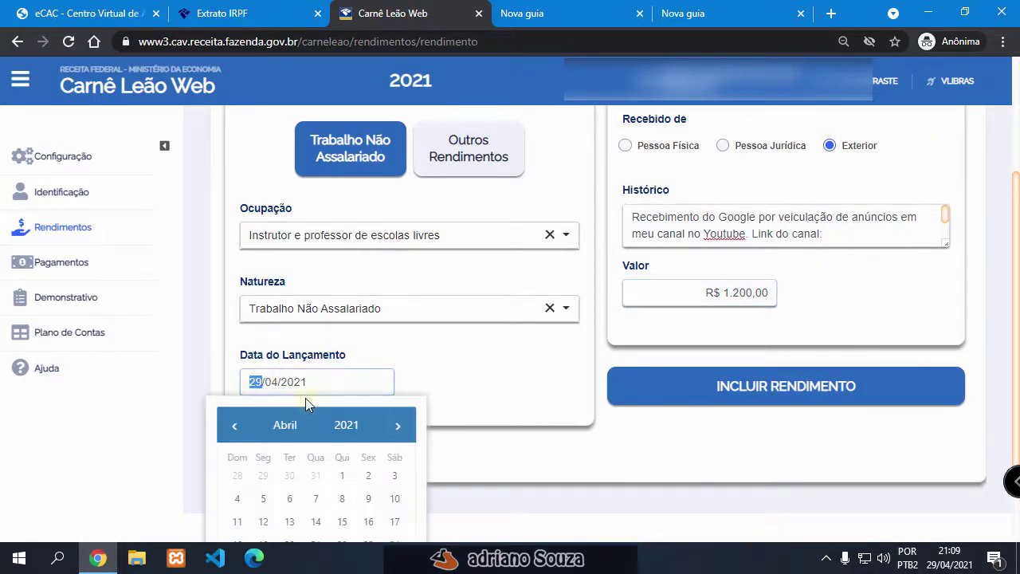
text(20)
click(665, 502)
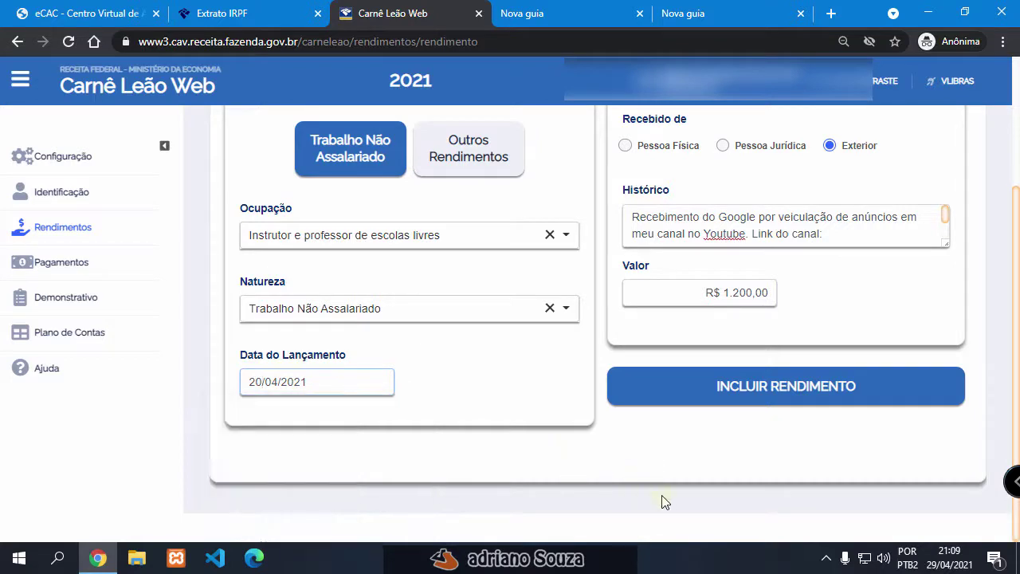
click(769, 394)
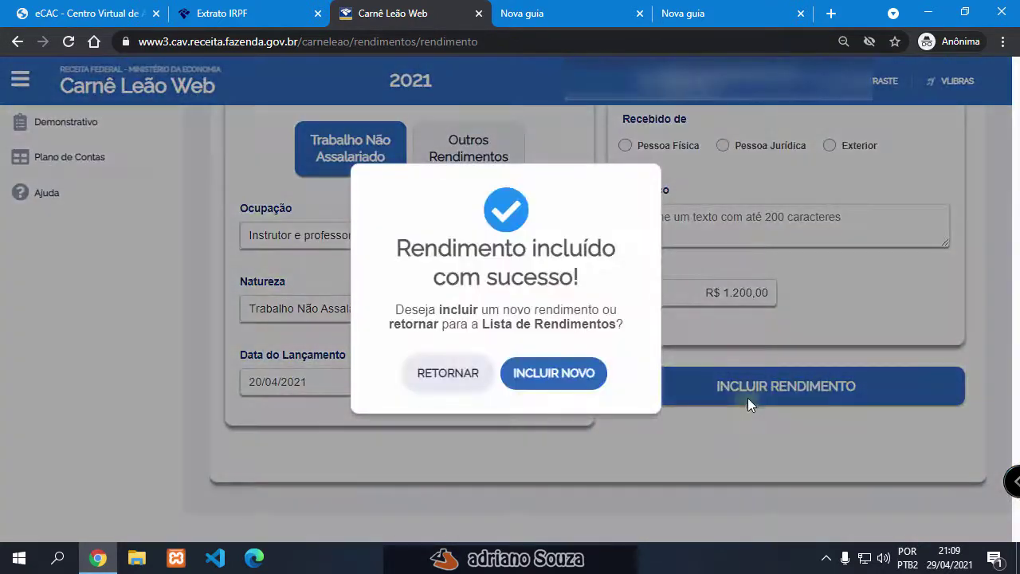
click(468, 374)
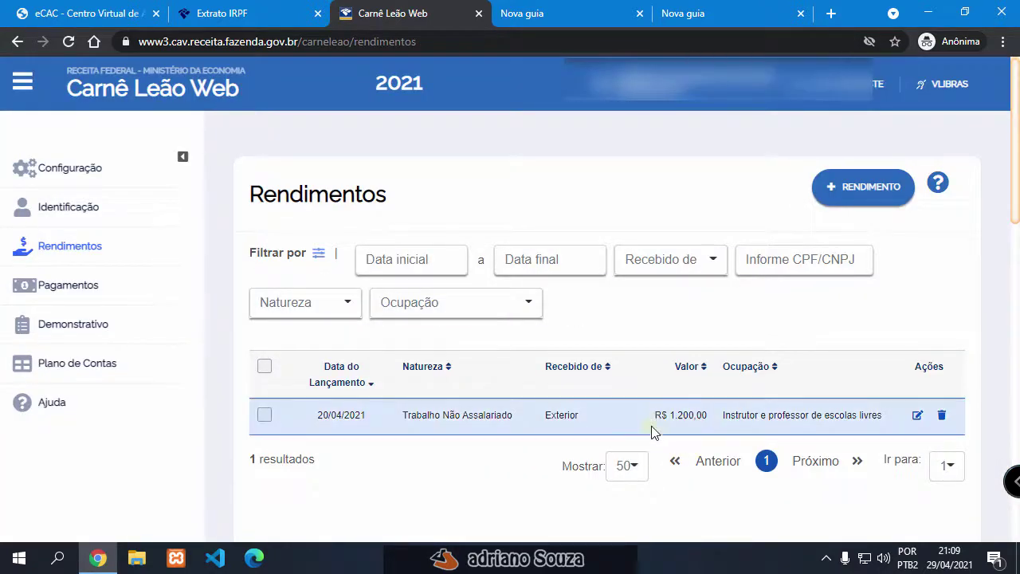
Start a second income entry received from Exterior with a Valor of R$ 1.200,00
scroll(652, 433, down, 2)
scroll(556, 385, up, 1)
scroll(556, 385, up, 1)
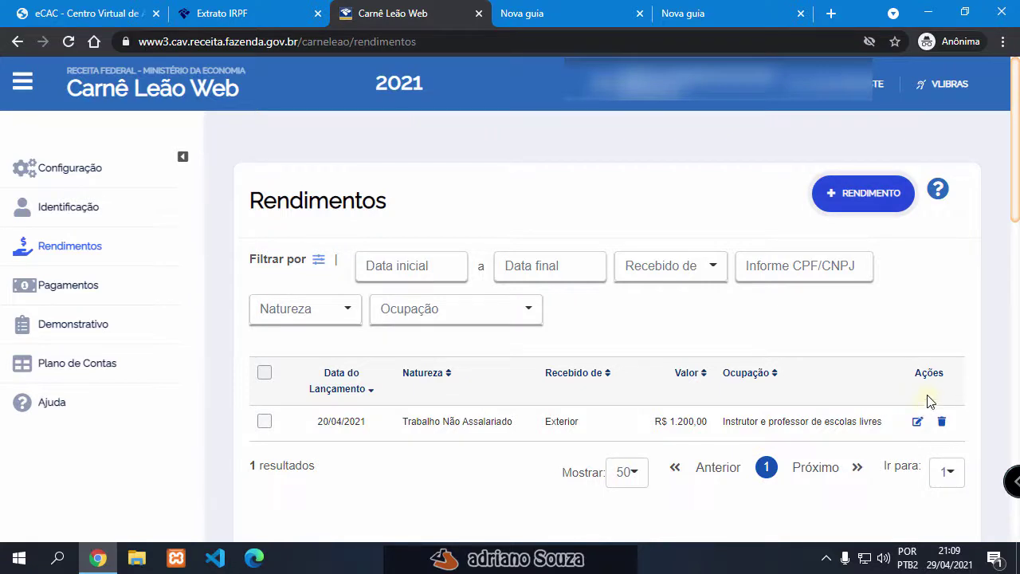
click(858, 199)
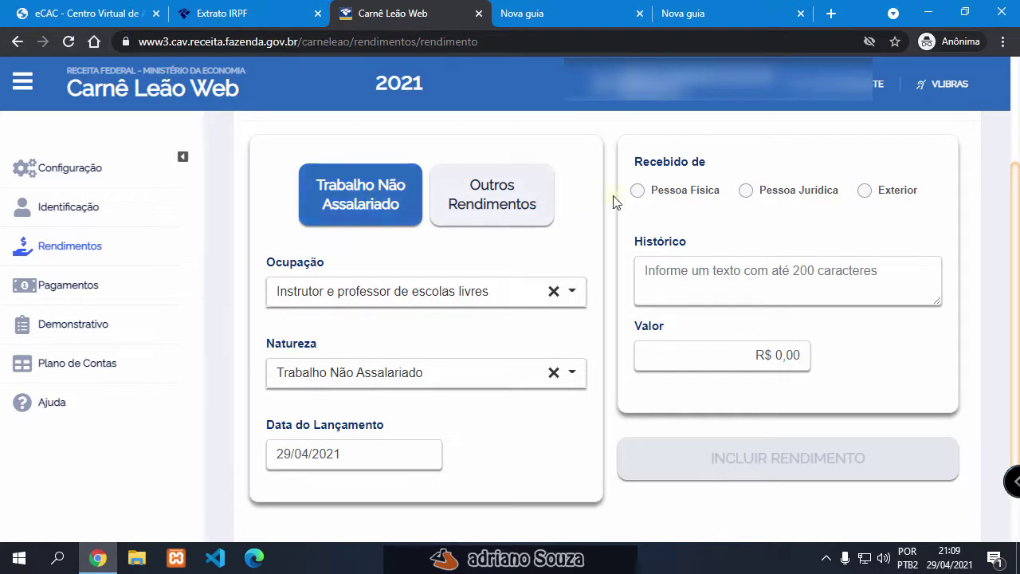
click(865, 190)
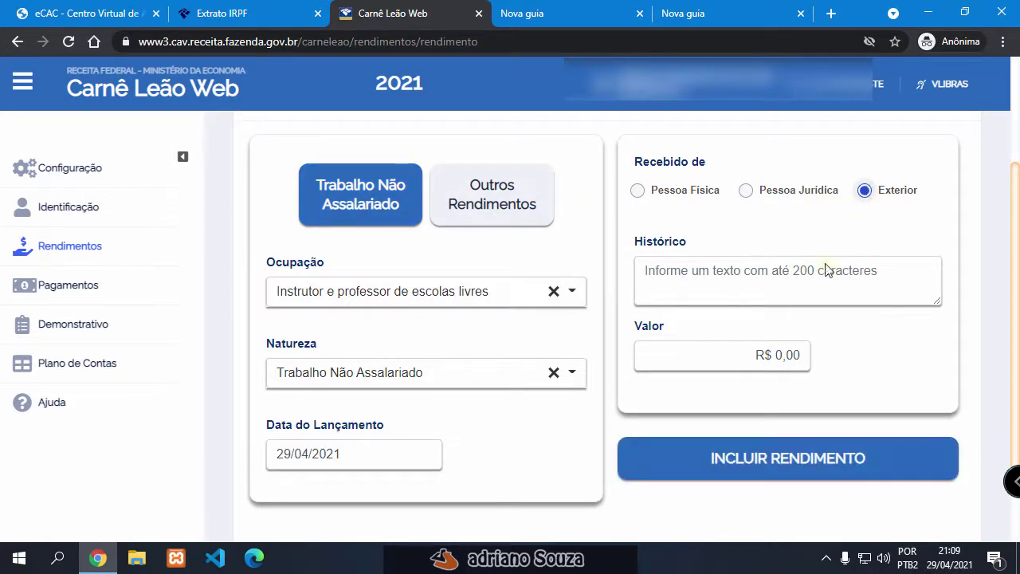
click(765, 352)
text(1)
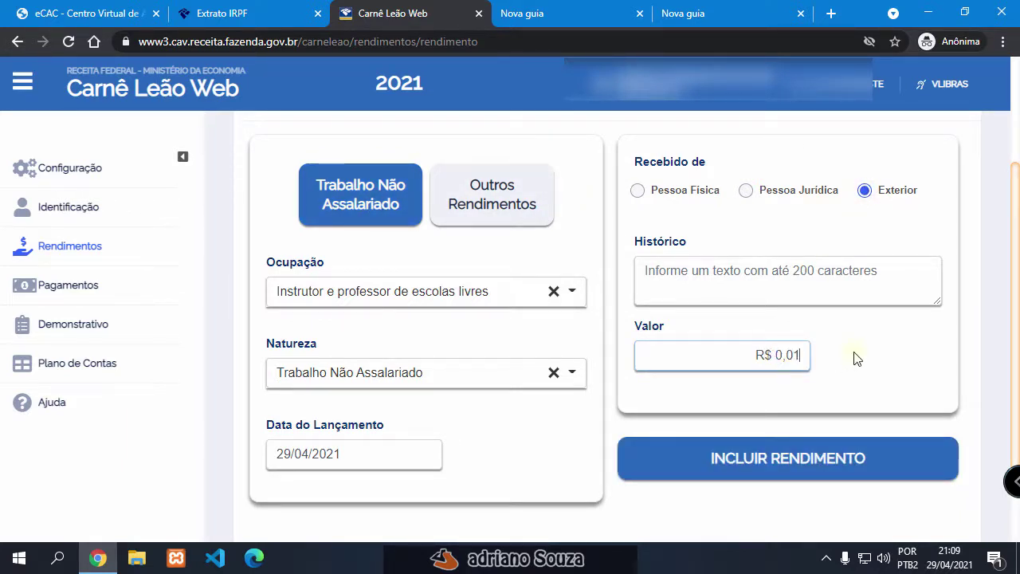
text(.200,00)
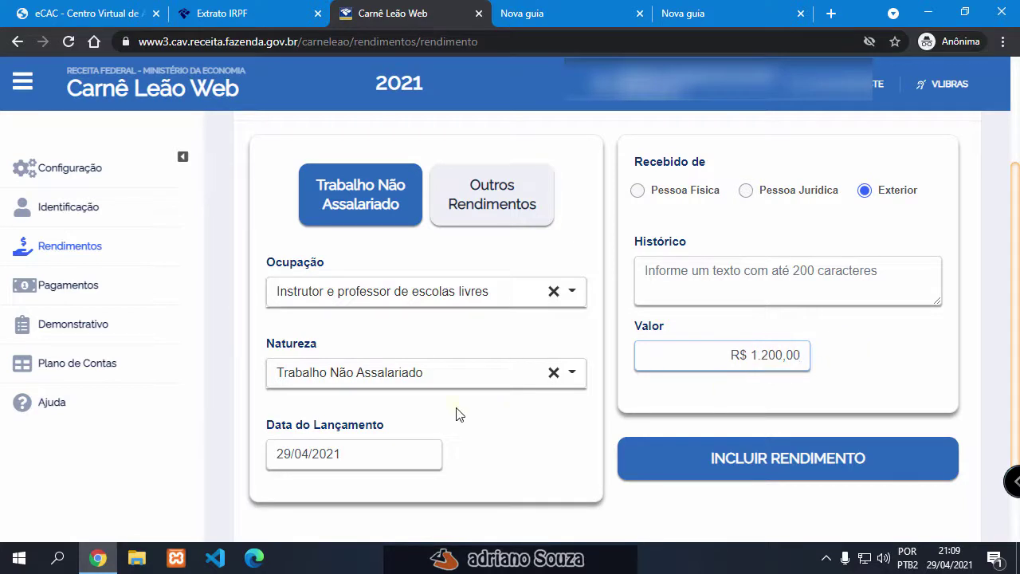
Set the second income's Data do Lançamento to 10/03/2021, include it without a Histórico and return to the income list
click(289, 460)
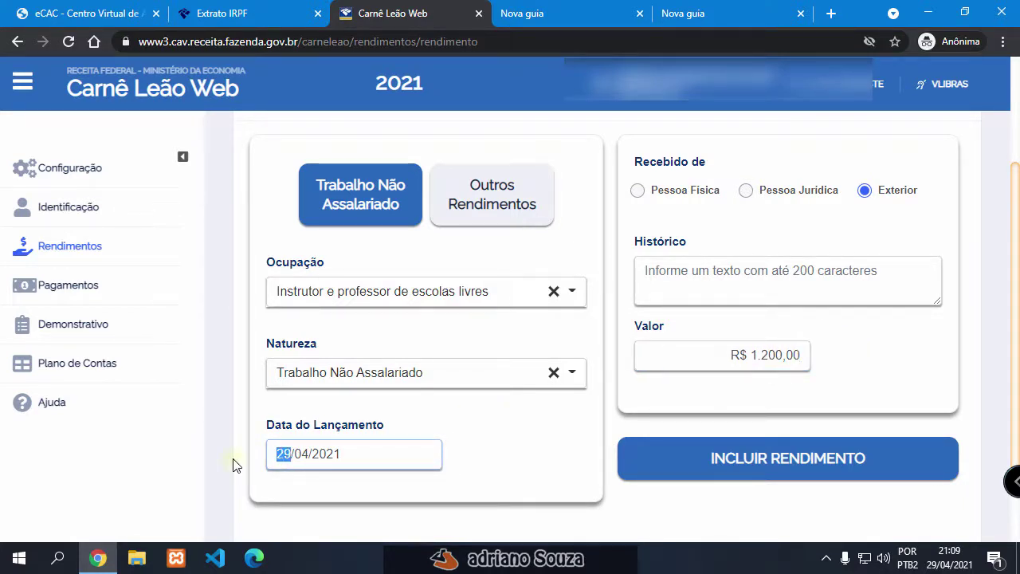
text(10)
click(307, 455)
text(03)
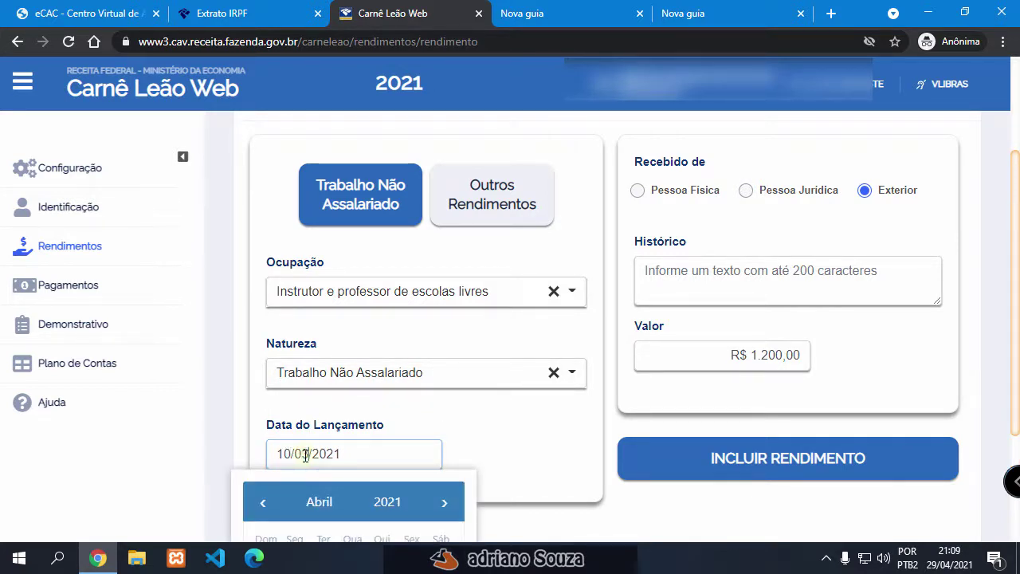
click(514, 422)
scroll(758, 378, down, 1)
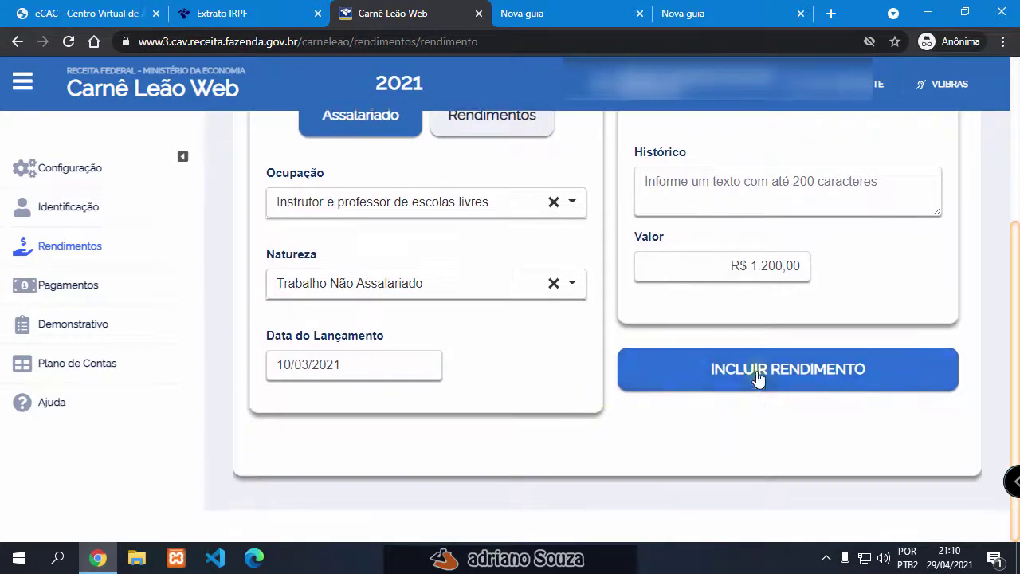
scroll(781, 498, up, 2)
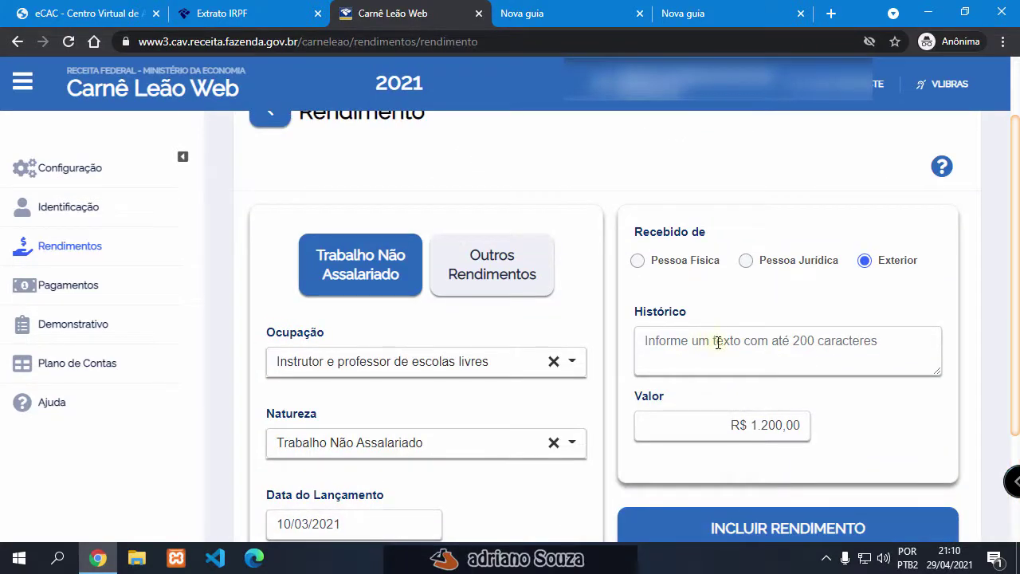
scroll(757, 355, down, 1)
click(786, 460)
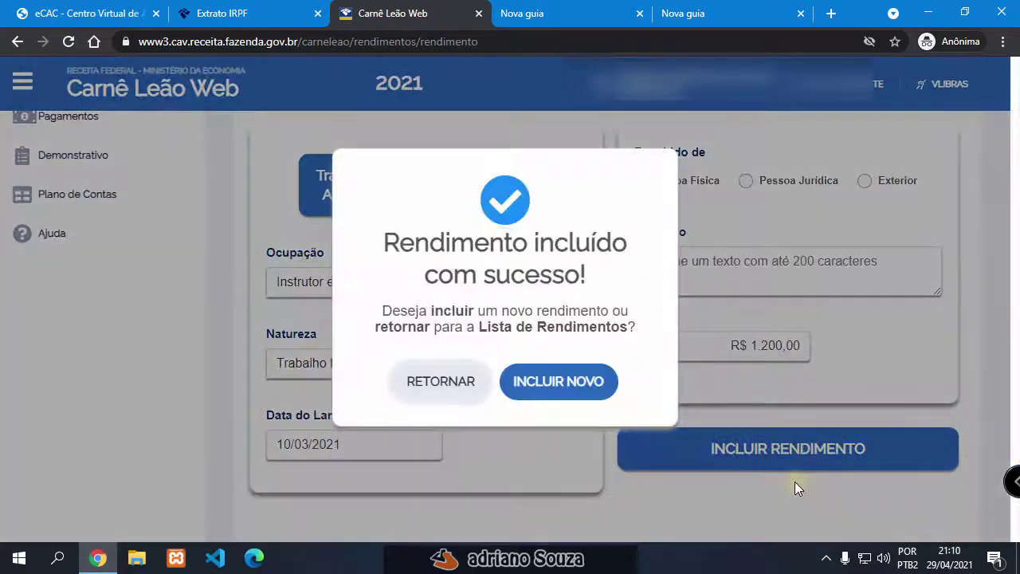
click(443, 383)
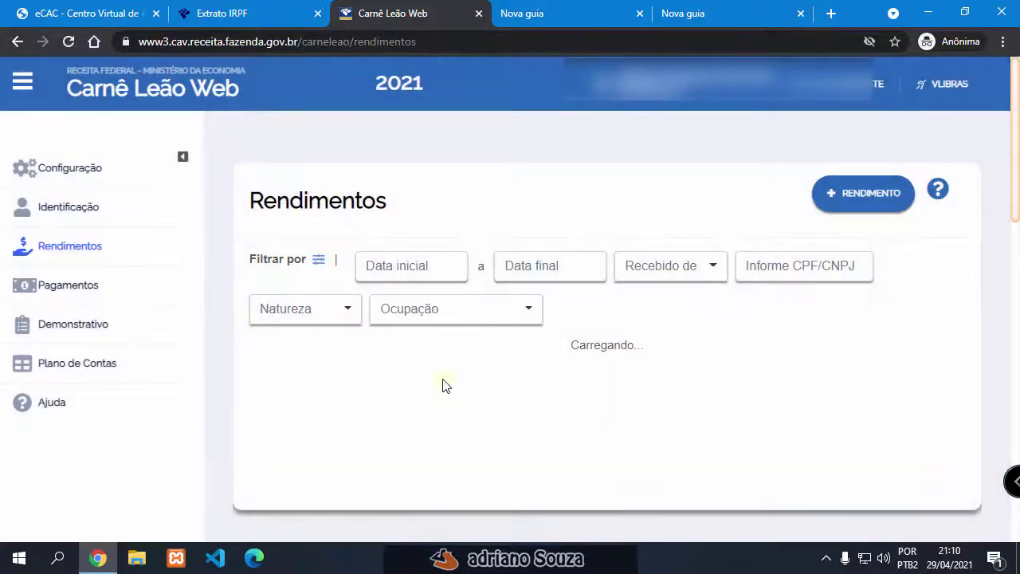
Open the annual Demonstrativo and examine the March and April income, deductions, tax due and DARF rows
scroll(478, 326, down, 4)
scroll(454, 278, up, 3)
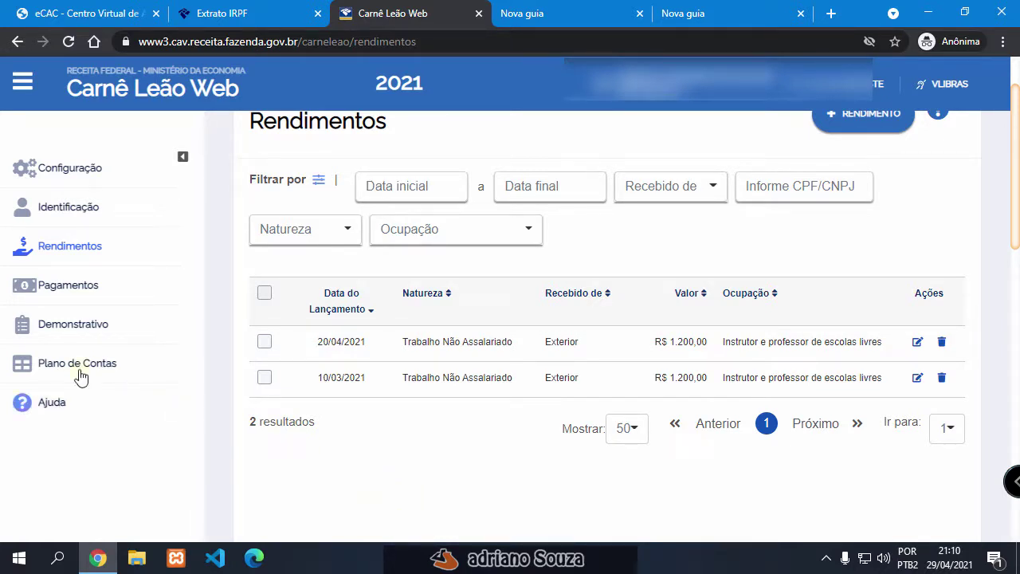
click(51, 323)
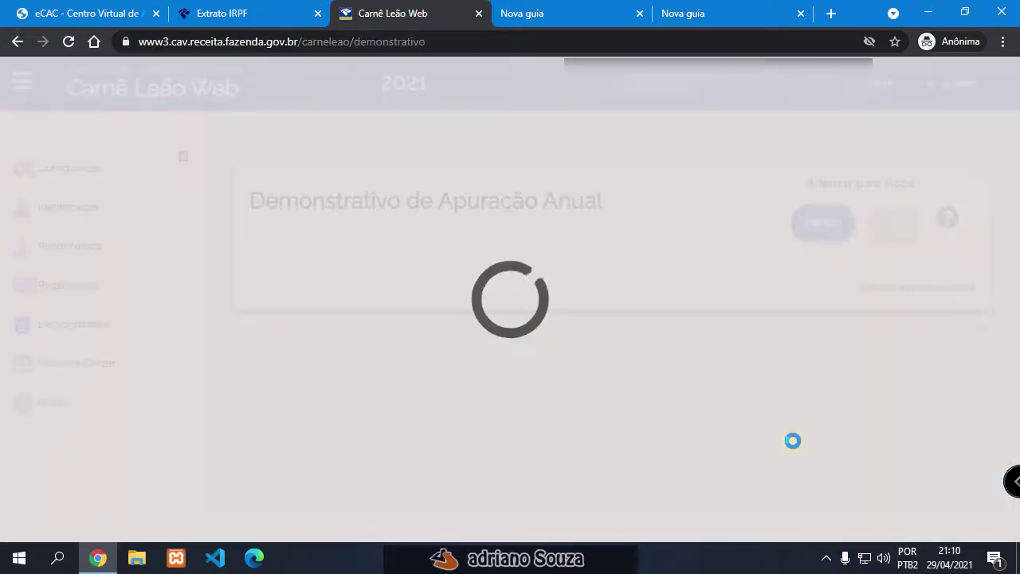
scroll(796, 447, down, 2)
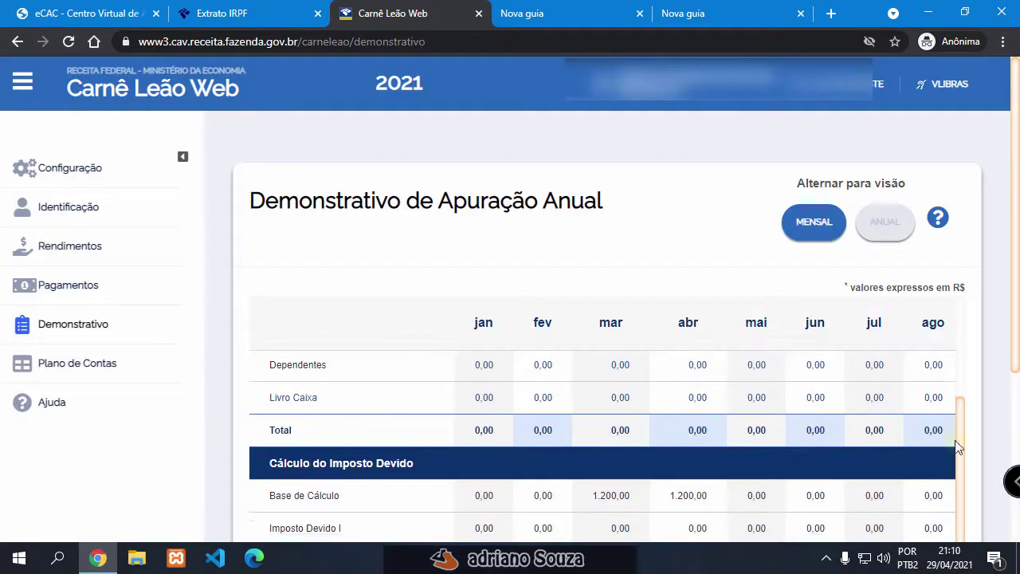
scroll(977, 373, down, 2)
scroll(979, 376, up, 3)
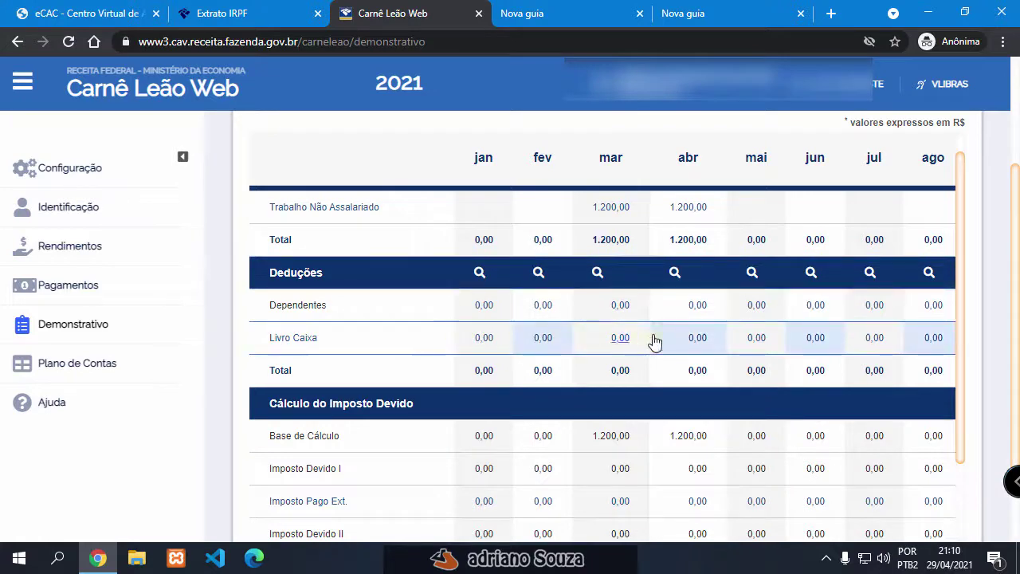
scroll(654, 341, down, 1)
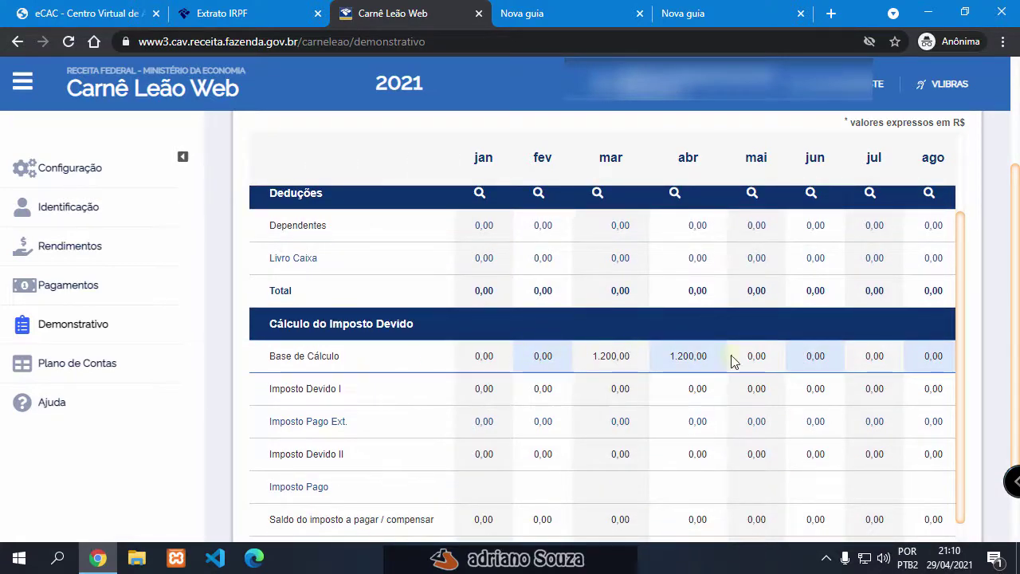
scroll(731, 361, down, 1)
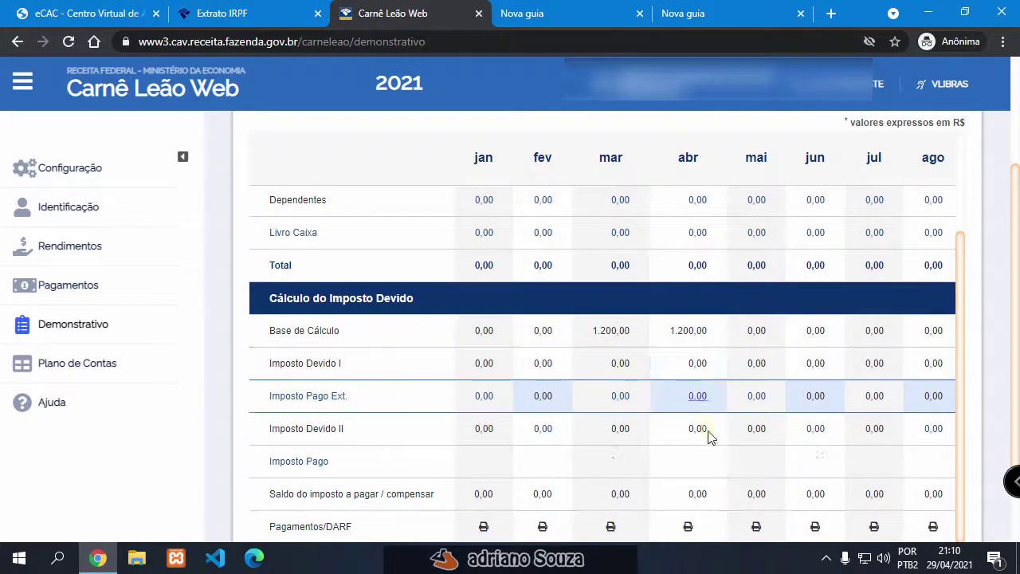
scroll(707, 436, down, 1)
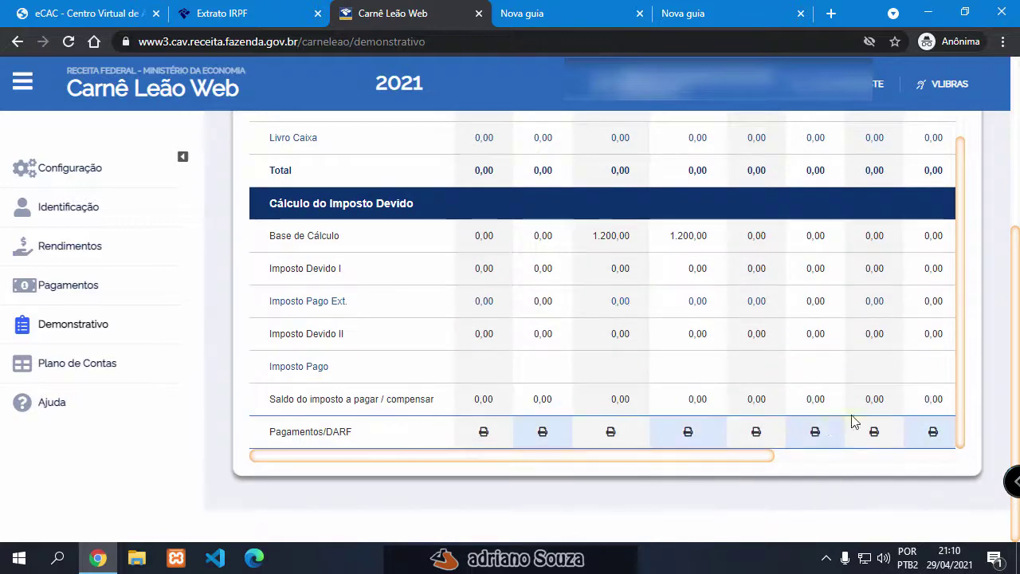
Change the Valor of the 20/04/2021 income received from Exterior to R$ 1.950,00 and save the alteration
scroll(983, 410, up, 2)
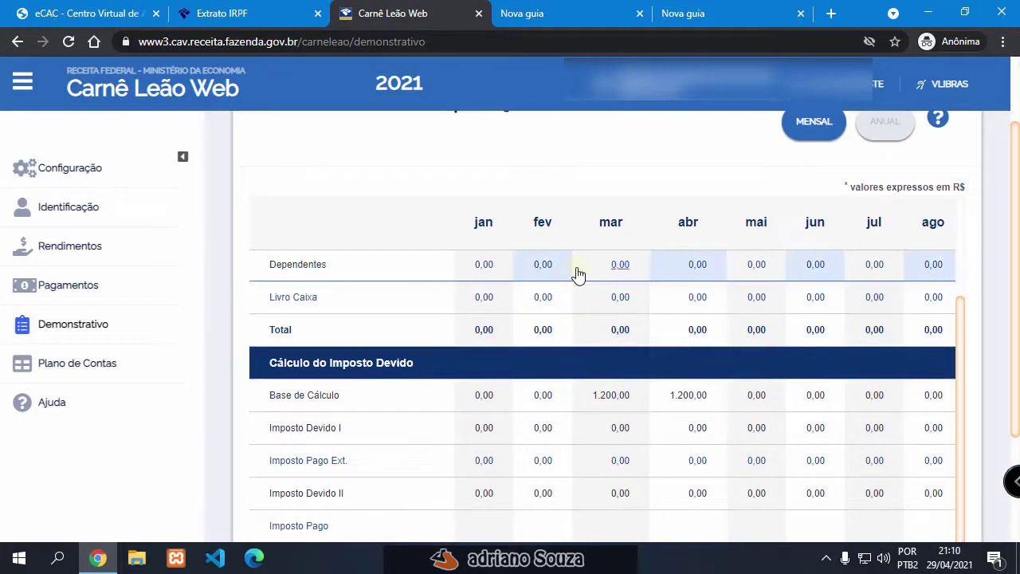
scroll(565, 337, up, 2)
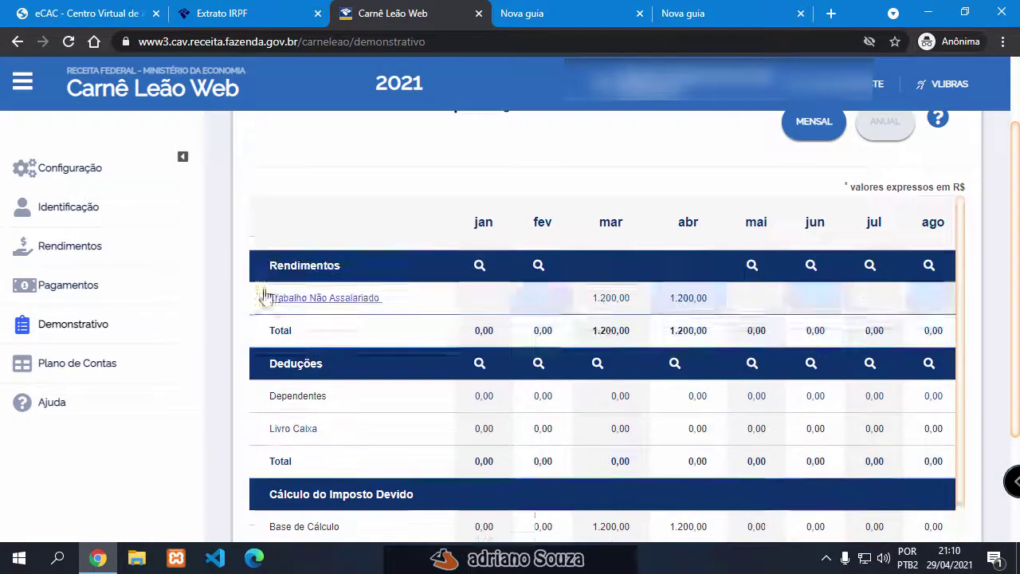
click(70, 248)
scroll(351, 375, down, 2)
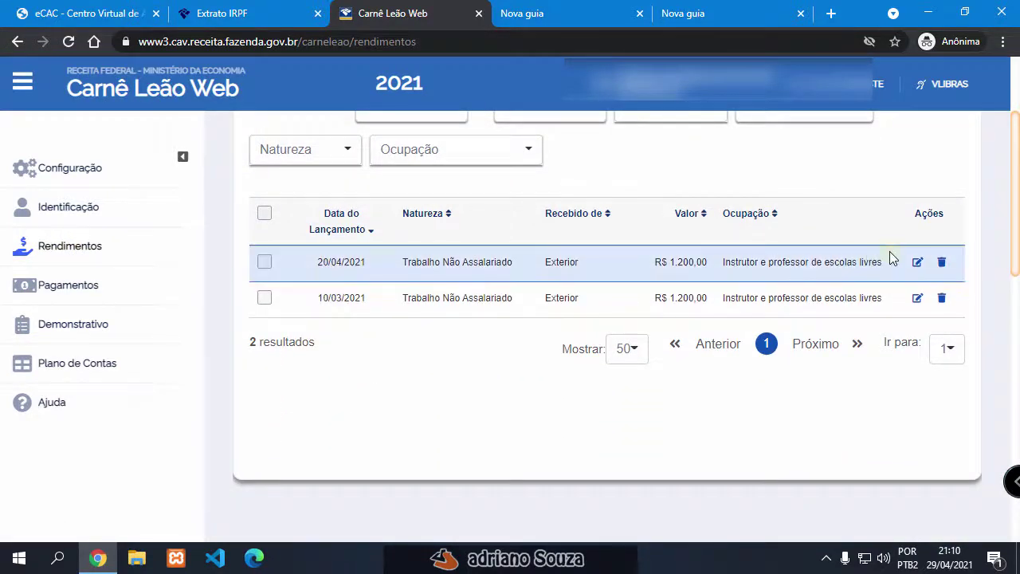
click(918, 261)
scroll(781, 399, down, 2)
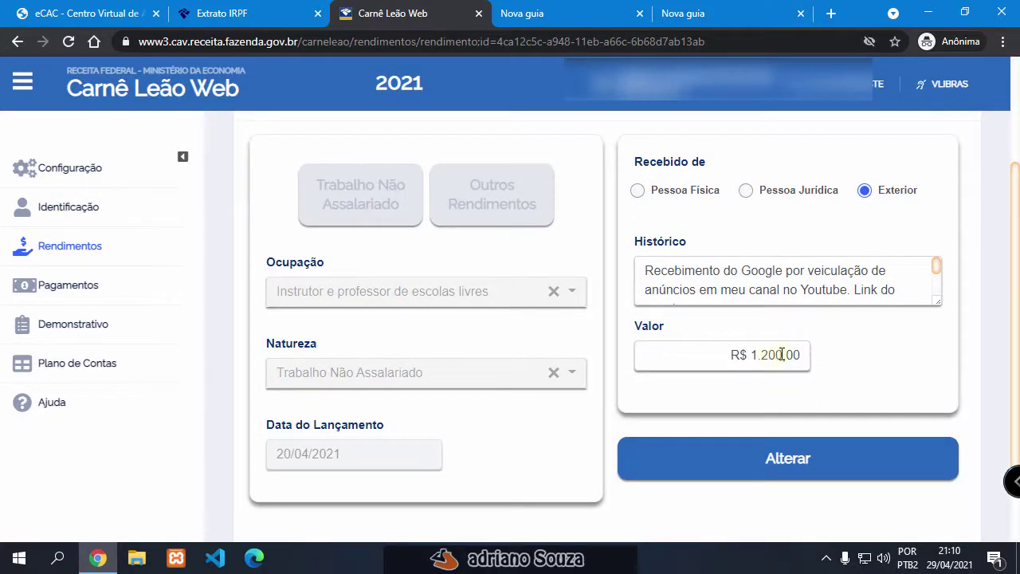
drag(781, 354, 768, 355)
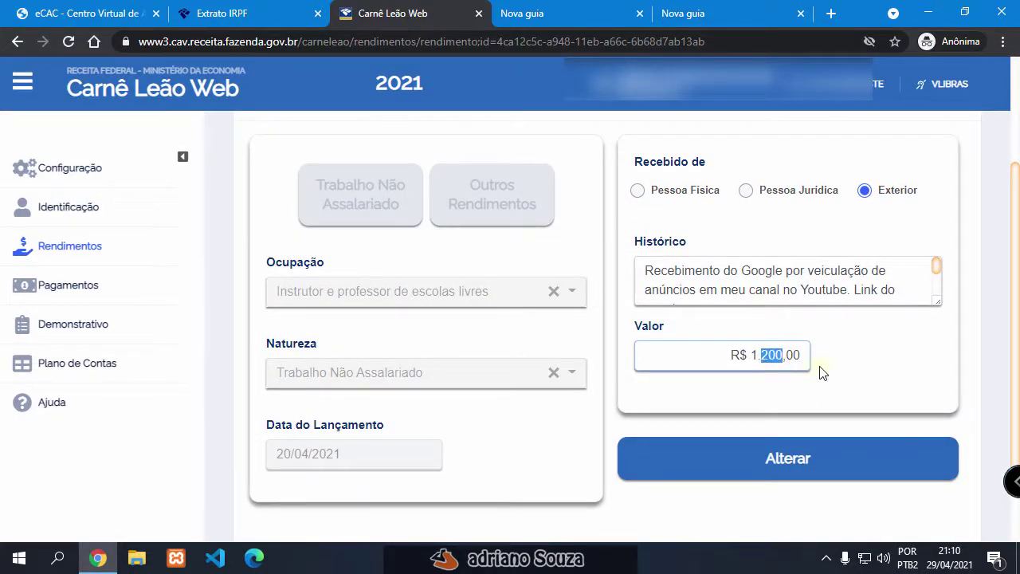
text(950)
click(806, 465)
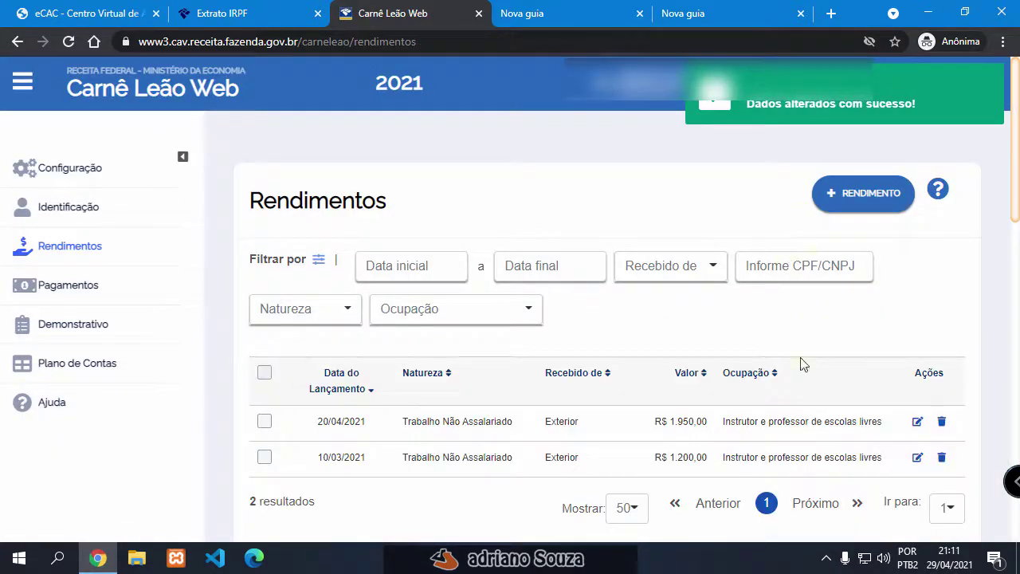
scroll(763, 362, down, 3)
scroll(757, 360, up, 2)
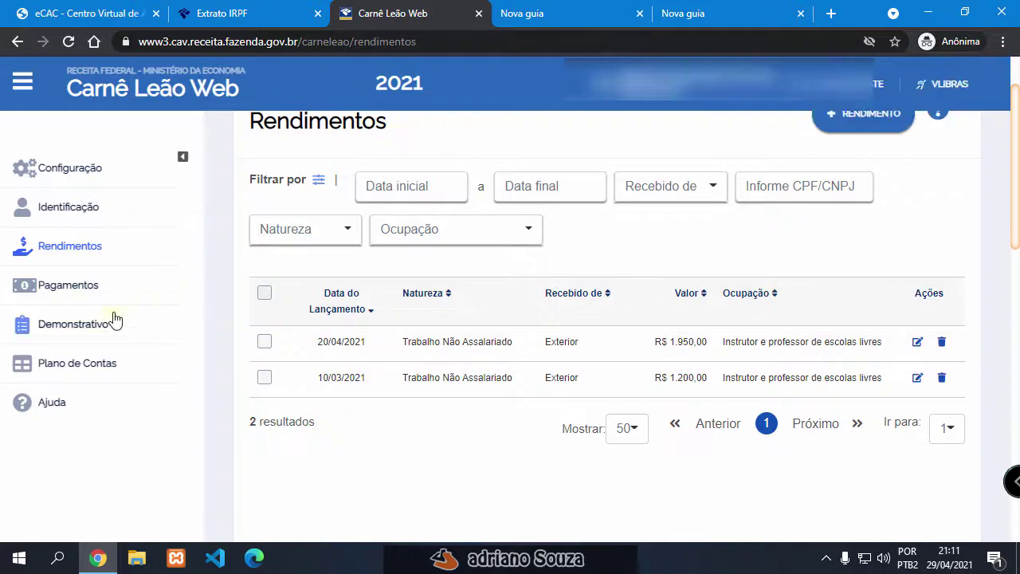
Examine April's tax due, balance payable and DARF printing option in the annual Demonstrativo, and return to the income list
click(96, 330)
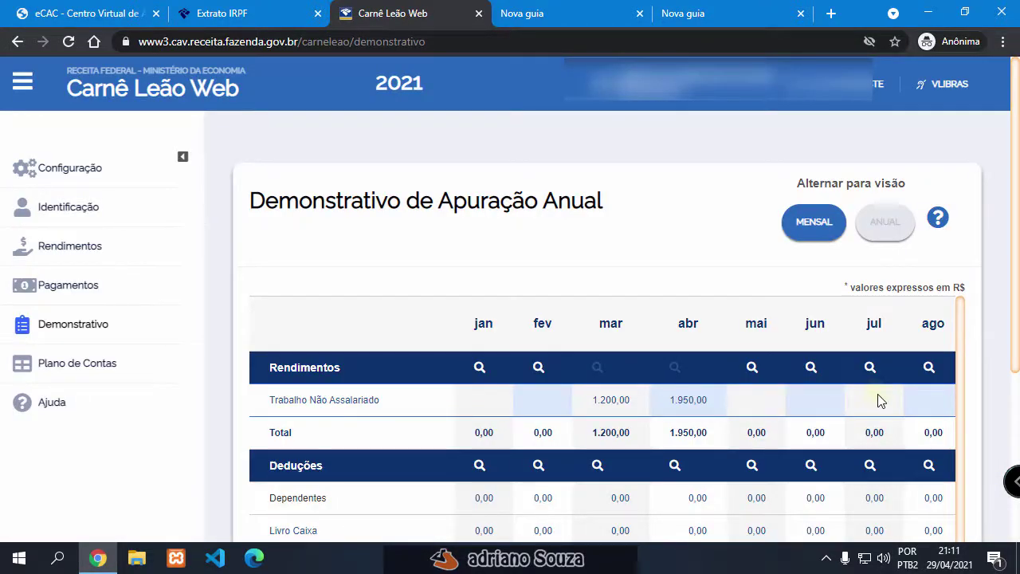
scroll(687, 329, down, 1)
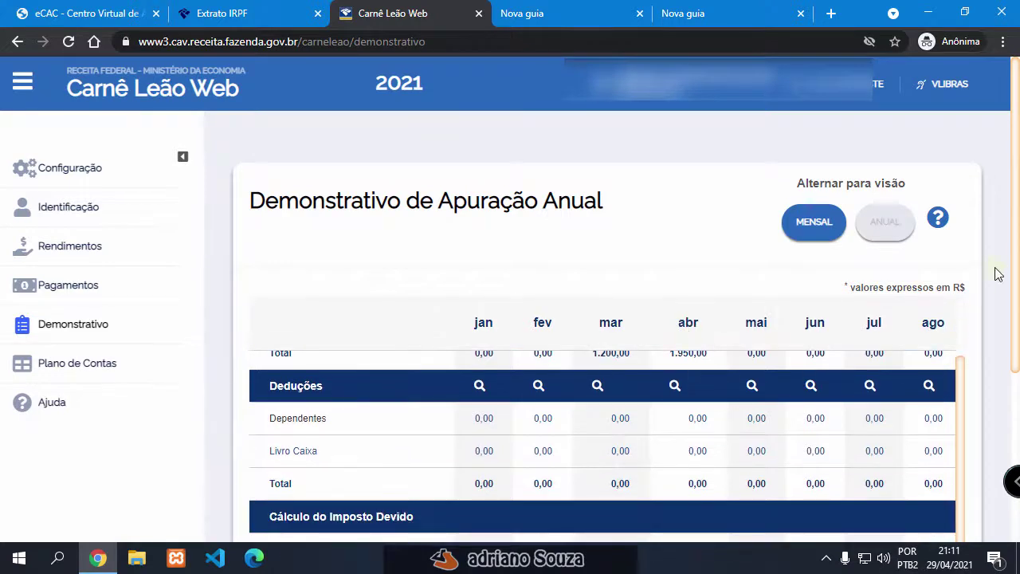
drag(1017, 259, 995, 399)
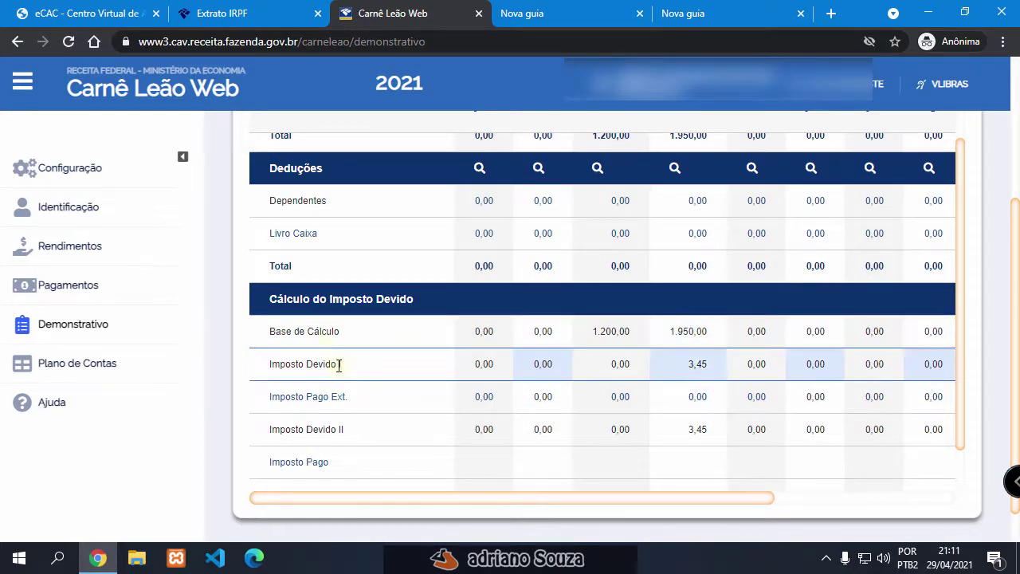
scroll(697, 380, down, 2)
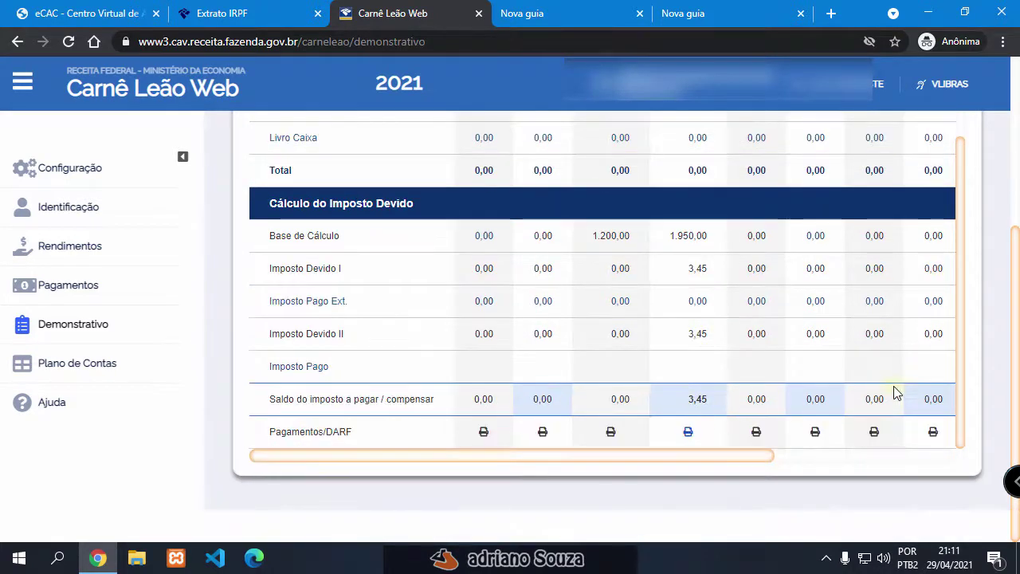
click(689, 433)
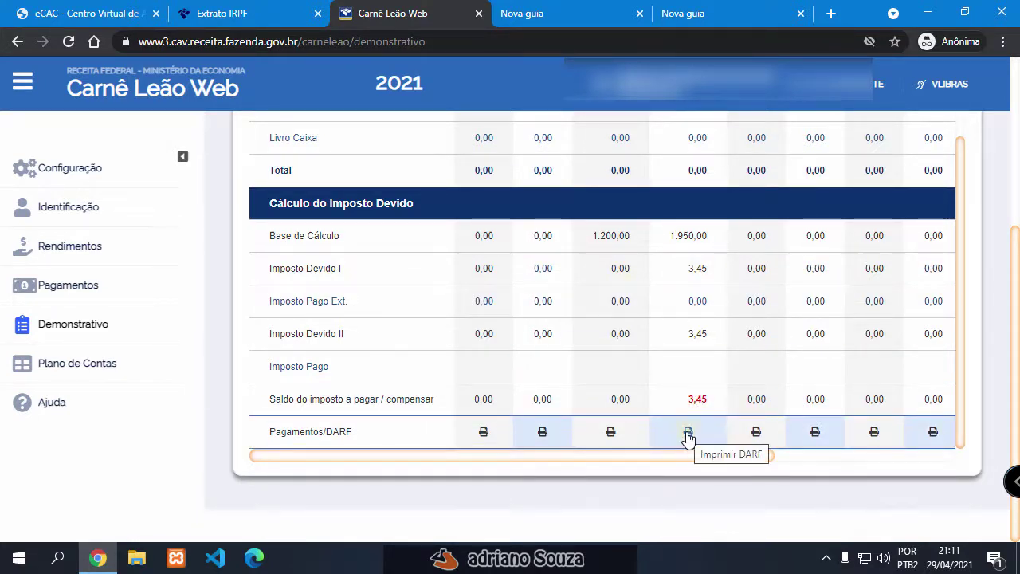
scroll(709, 416, up, 10)
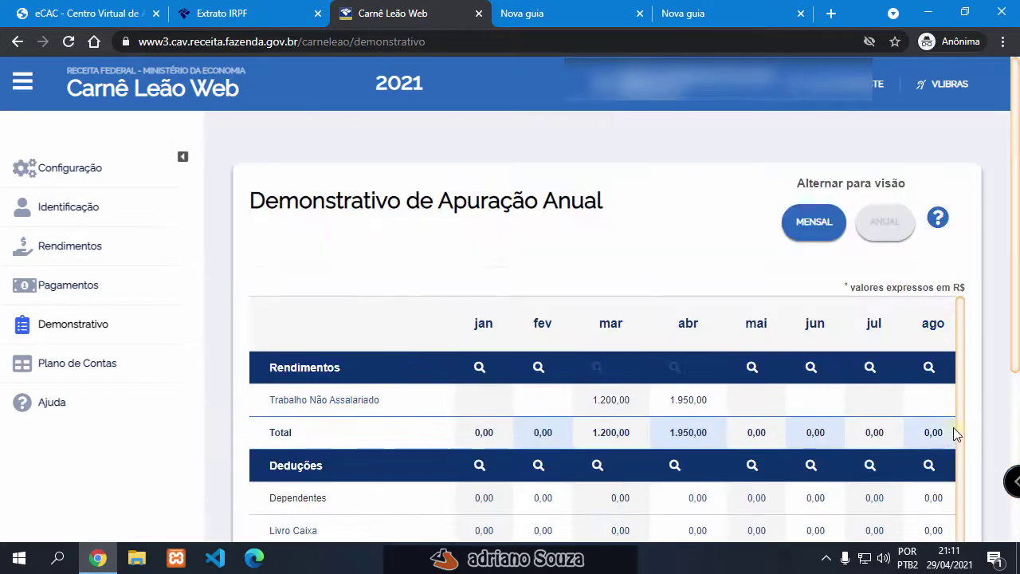
scroll(956, 438, down, 2)
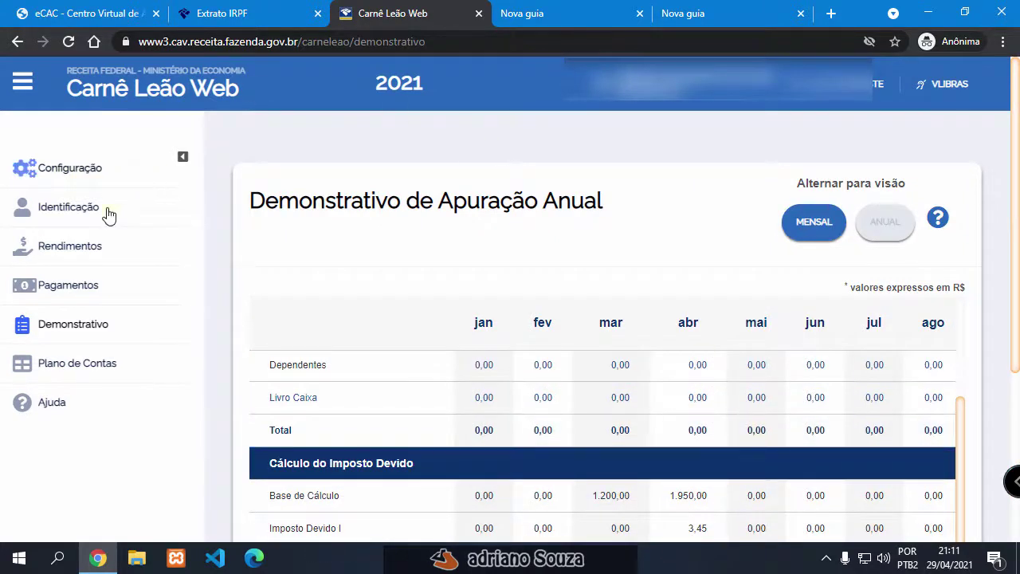
click(74, 251)
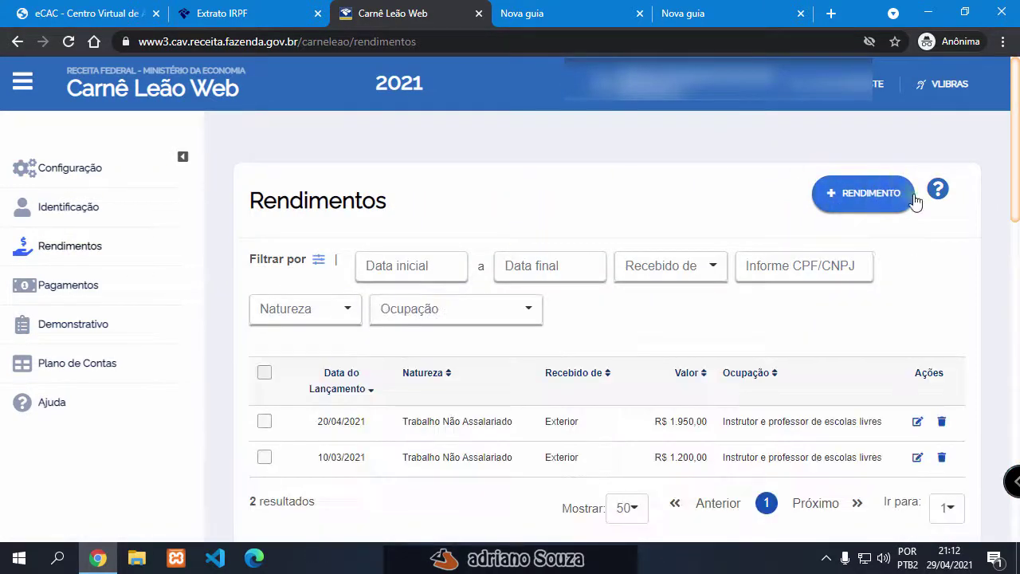